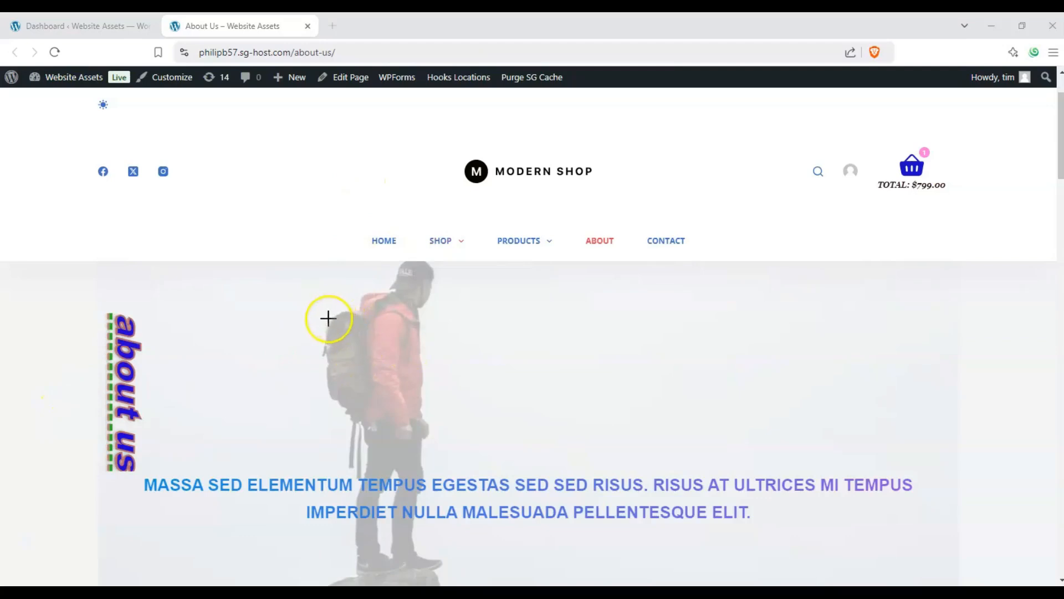
- Look over the About Us page and open it for editing while keeping the live page in another tab
{"action": "scroll", "coordinate": [328, 318], "scroll_direction": "down", "scroll_amount": 1}
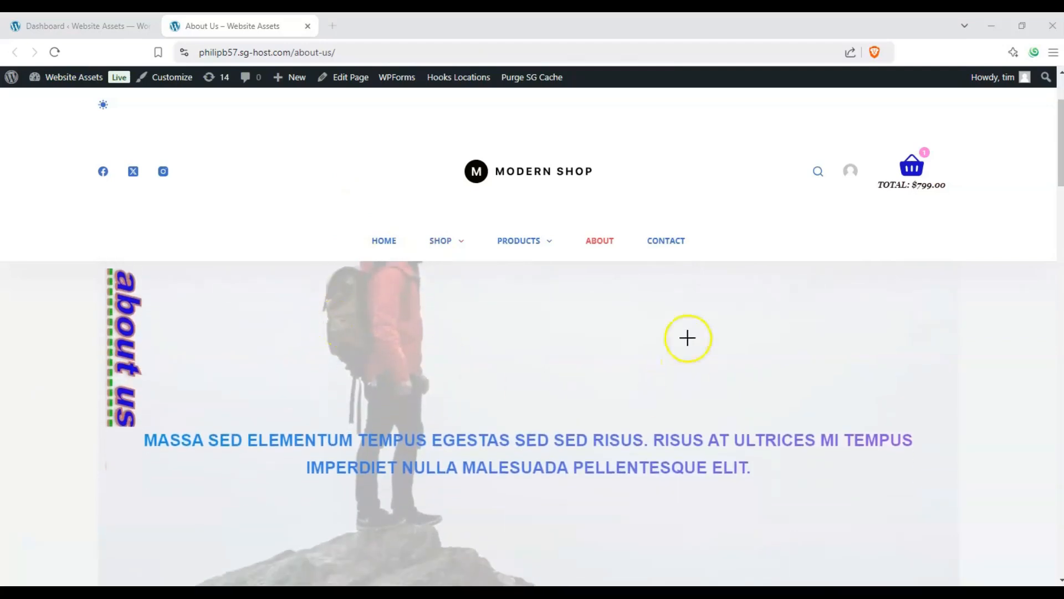
{"action": "scroll", "coordinate": [242, 363], "scroll_direction": "up", "scroll_amount": 2}
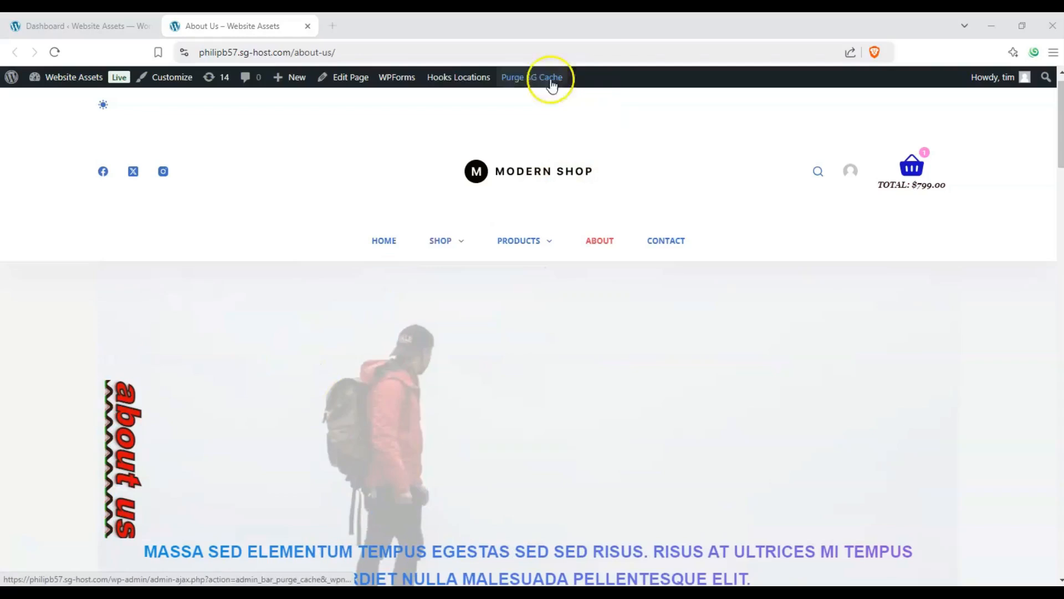
{"action": "right_click", "coordinate": [331, 77]}
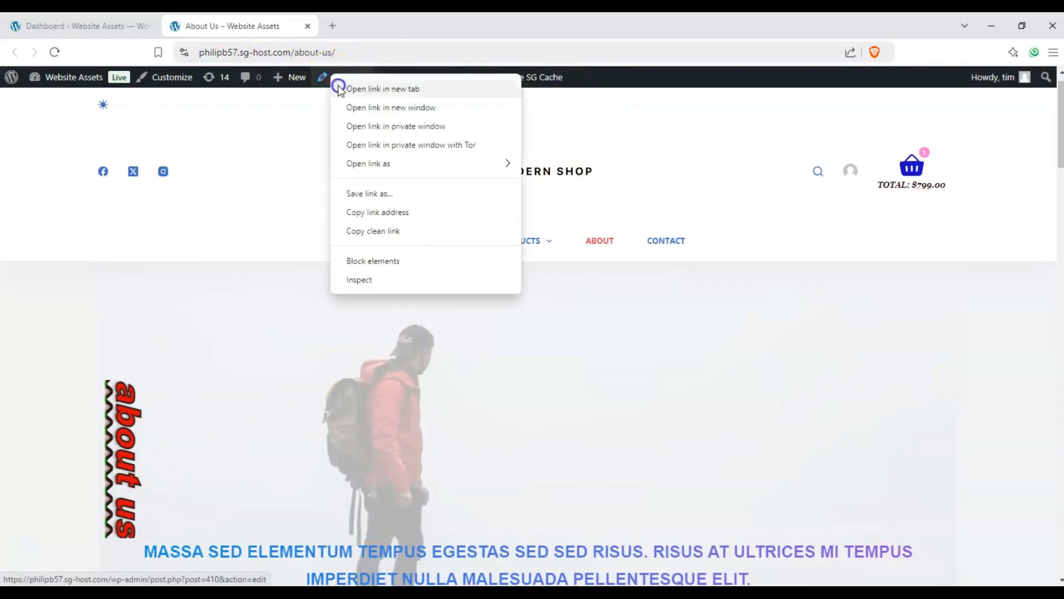
{"action": "left_click", "coordinate": [336, 88]}
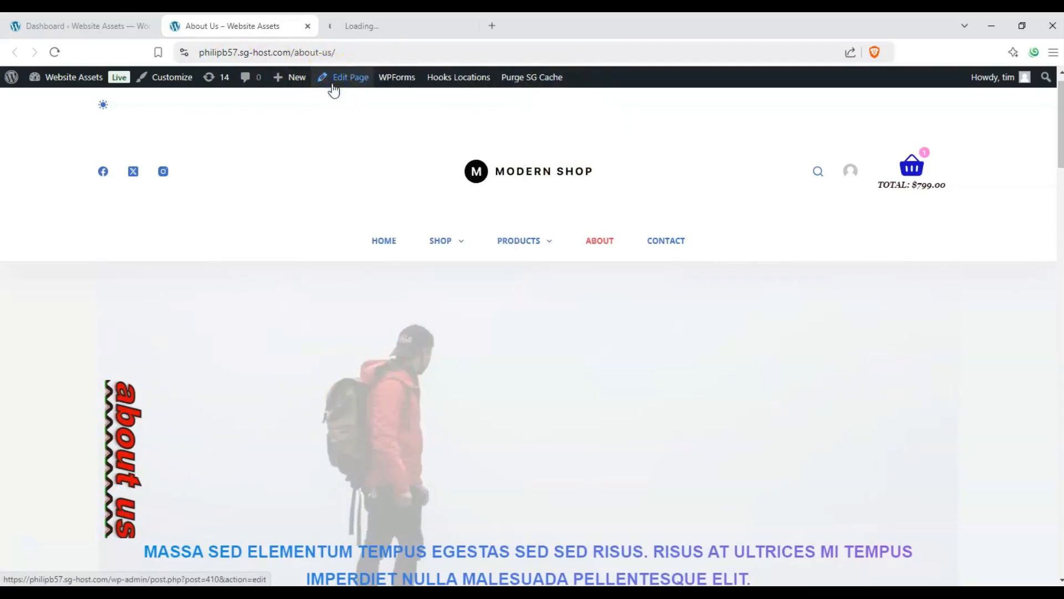
{"action": "left_click", "coordinate": [333, 80]}
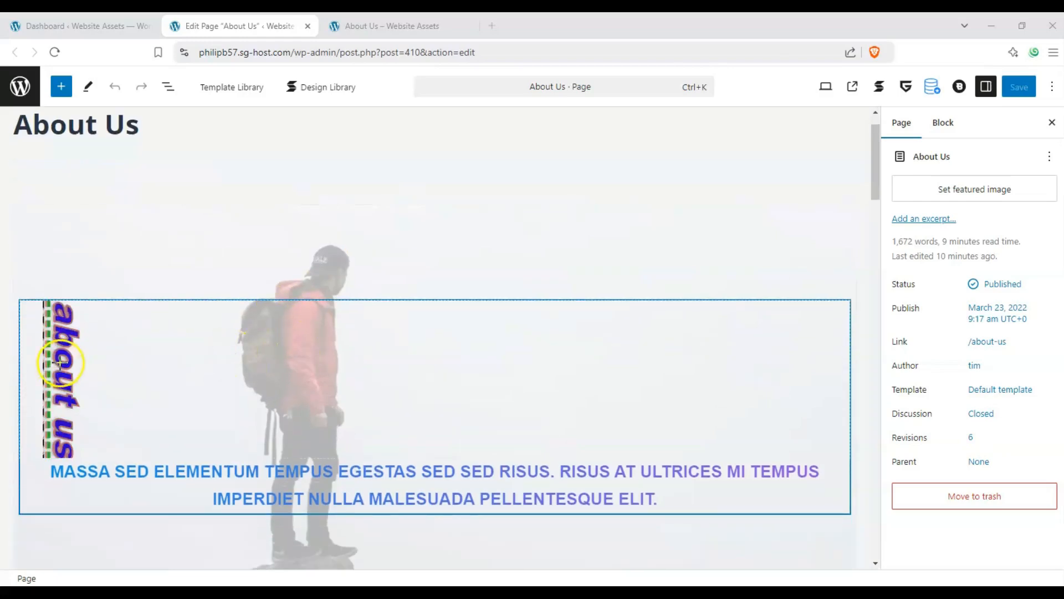
- Select the vertical "about us" heading and clear its text colour and hover colour
{"action": "scroll", "coordinate": [89, 366], "scroll_direction": "down", "scroll_amount": 3}
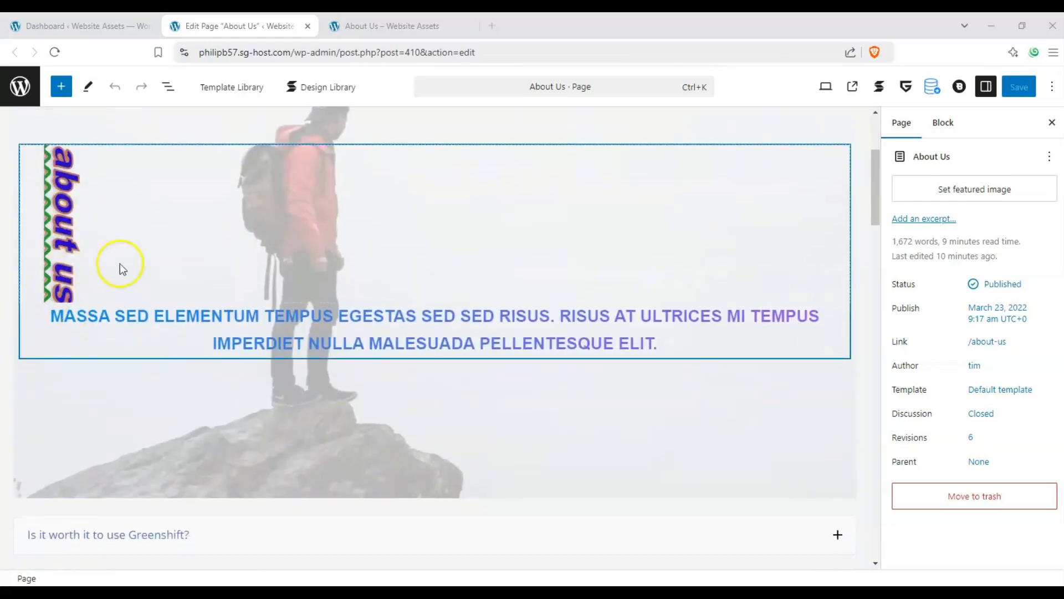
{"action": "scroll", "coordinate": [139, 421], "scroll_direction": "down", "scroll_amount": 5}
{"action": "scroll", "coordinate": [135, 454], "scroll_direction": "up", "scroll_amount": 6}
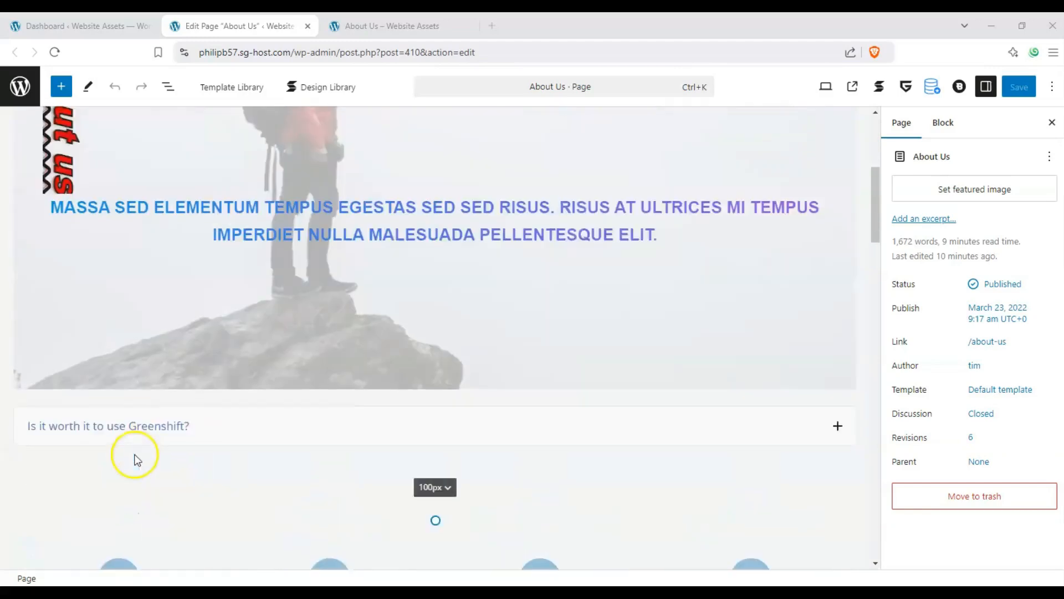
{"action": "scroll", "coordinate": [100, 261], "scroll_direction": "up", "scroll_amount": 1}
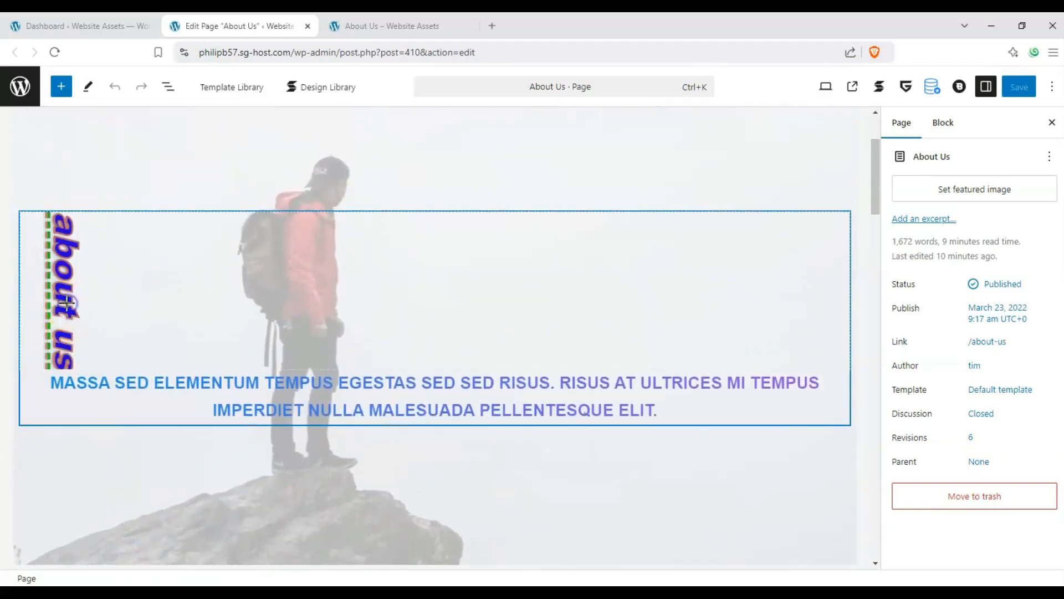
{"action": "left_click", "coordinate": [66, 301]}
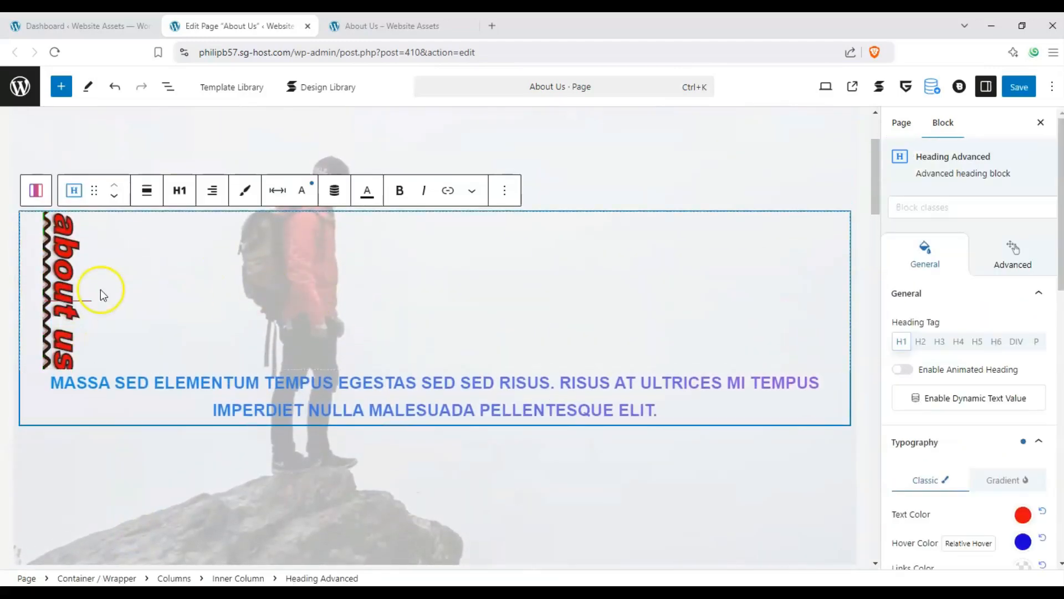
{"action": "scroll", "coordinate": [1029, 468], "scroll_direction": "down", "scroll_amount": 2}
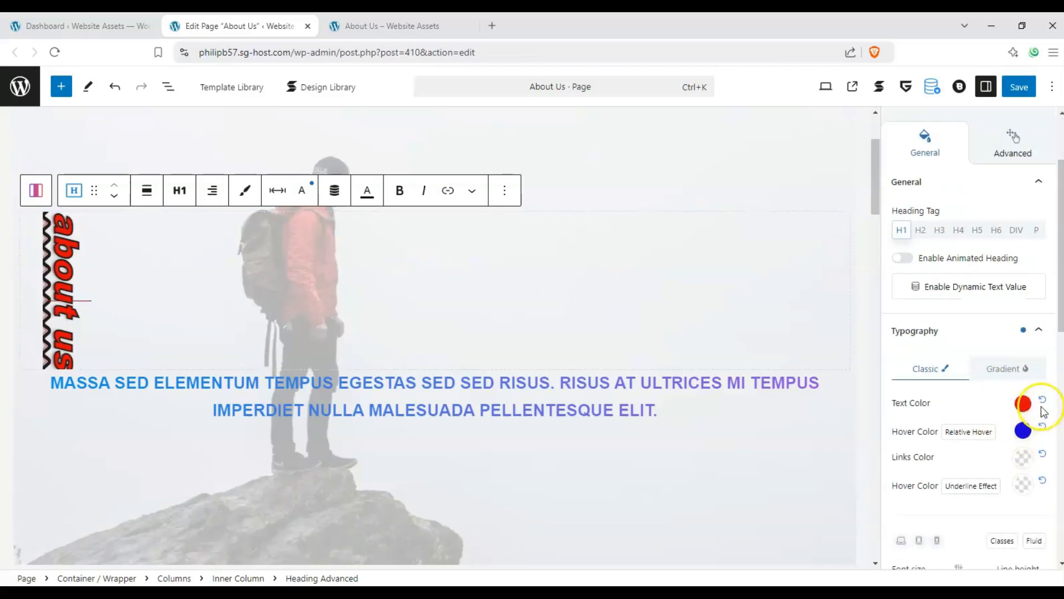
{"action": "left_click", "coordinate": [1042, 400]}
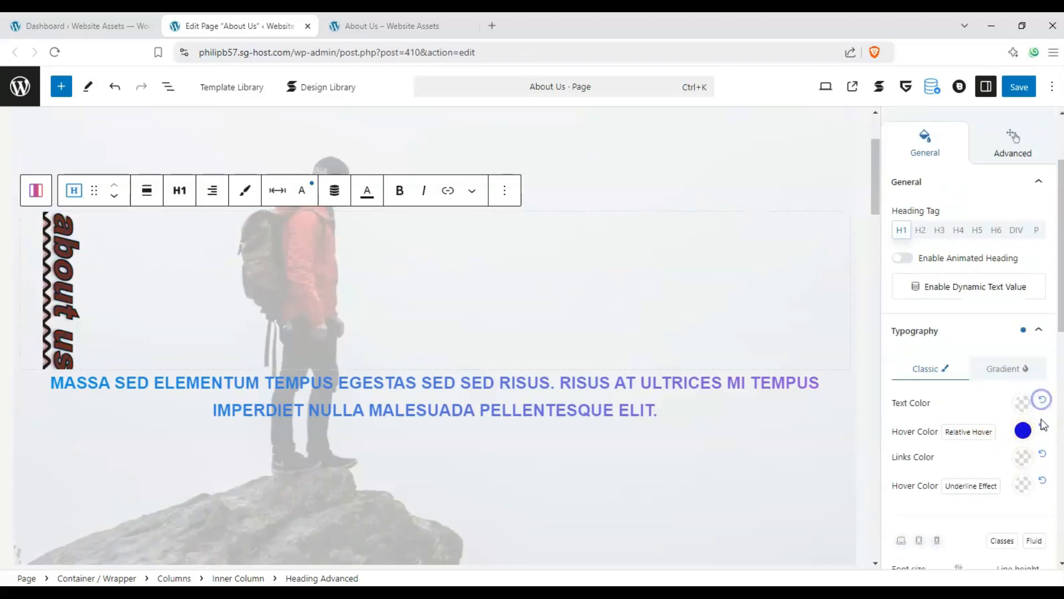
{"action": "left_click", "coordinate": [1039, 331]}
{"action": "left_click", "coordinate": [1040, 331]}
{"action": "scroll", "coordinate": [1041, 388], "scroll_direction": "down", "scroll_amount": 4}
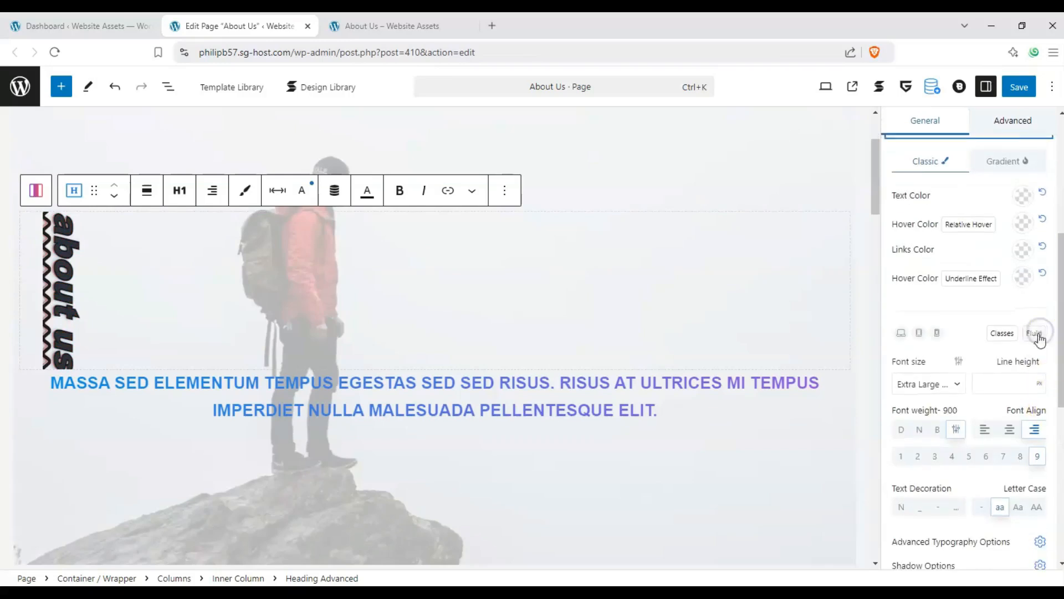
{"action": "scroll", "coordinate": [1042, 324], "scroll_direction": "up", "scroll_amount": 2}
{"action": "left_click", "coordinate": [1044, 282]}
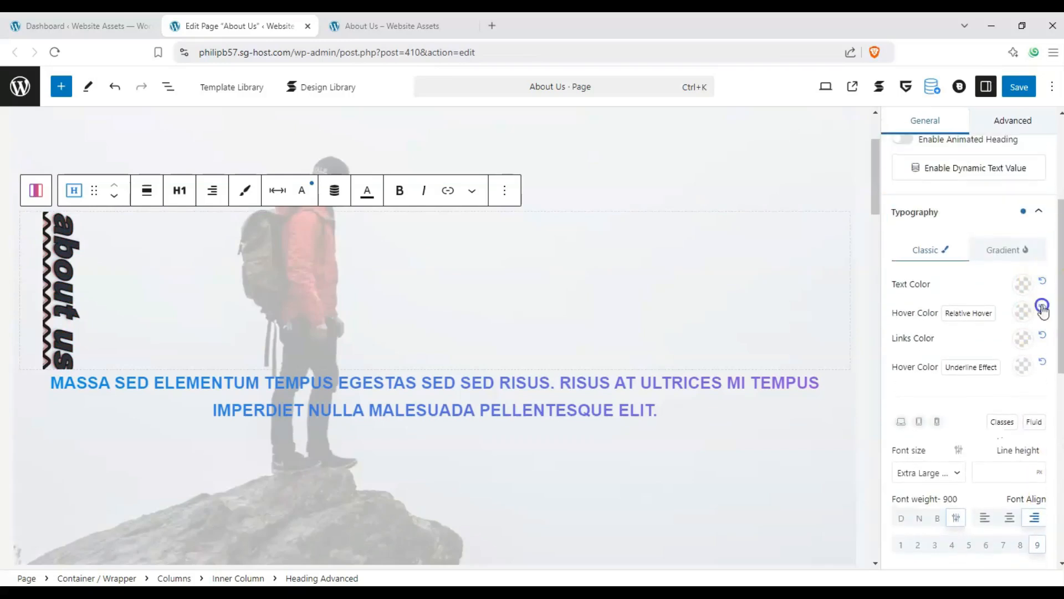
- Reset all typography options of the "about us" heading to their defaults
{"action": "scroll", "coordinate": [1042, 366], "scroll_direction": "down", "scroll_amount": 2}
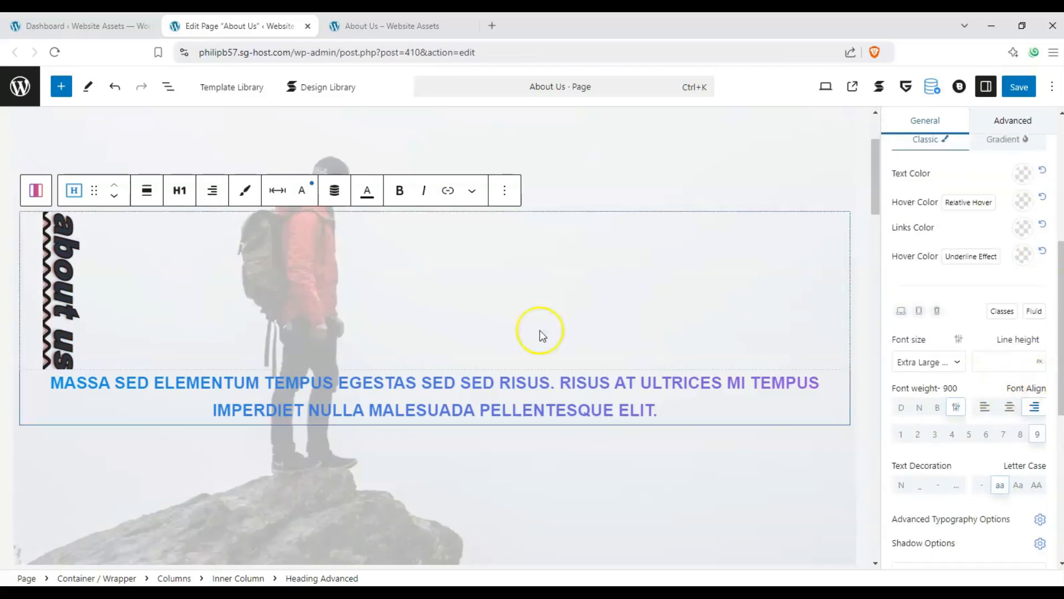
{"action": "scroll", "coordinate": [1014, 364], "scroll_direction": "down", "scroll_amount": 3}
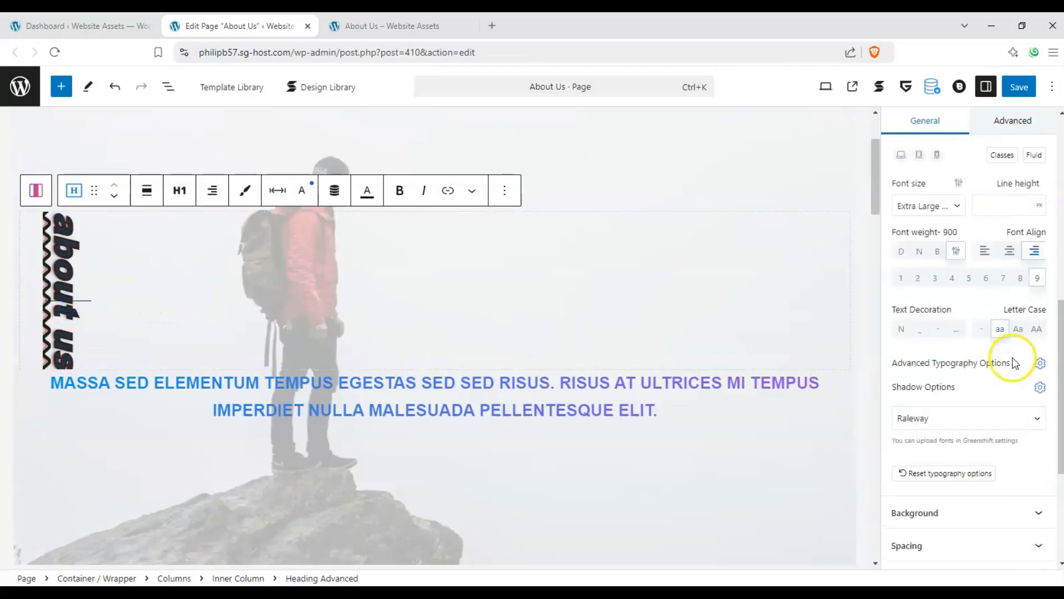
{"action": "scroll", "coordinate": [1014, 364], "scroll_direction": "up", "scroll_amount": 1}
{"action": "scroll", "coordinate": [1014, 363], "scroll_direction": "down", "scroll_amount": 1}
{"action": "left_click", "coordinate": [952, 475]}
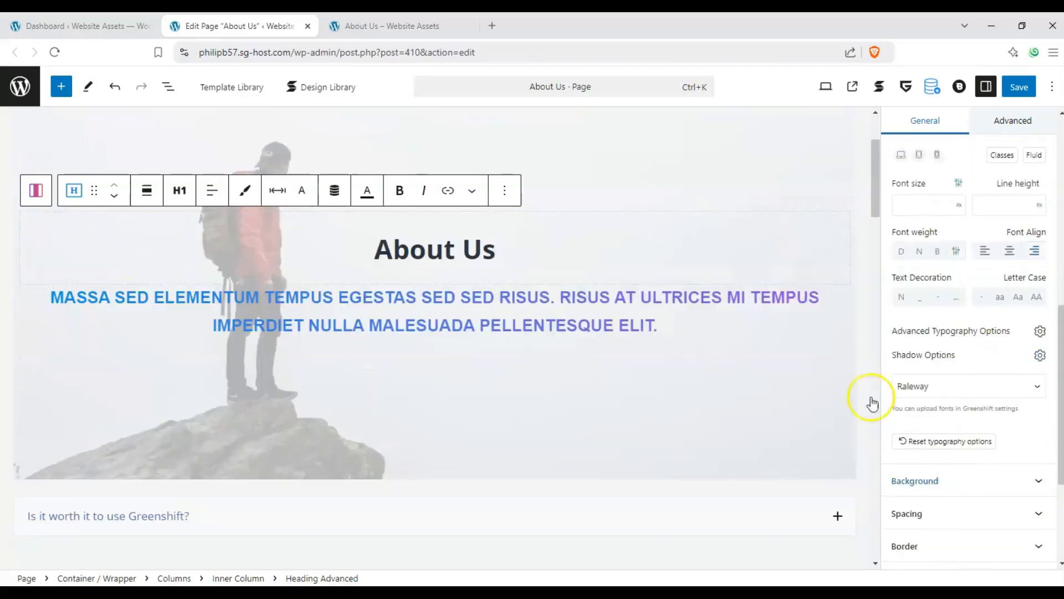
- Reselect the About Us heading above the gradient text and set its text colour to dark red, #B40000
{"action": "scroll", "coordinate": [649, 364], "scroll_direction": "up", "scroll_amount": 2}
{"action": "left_click", "coordinate": [649, 429]}
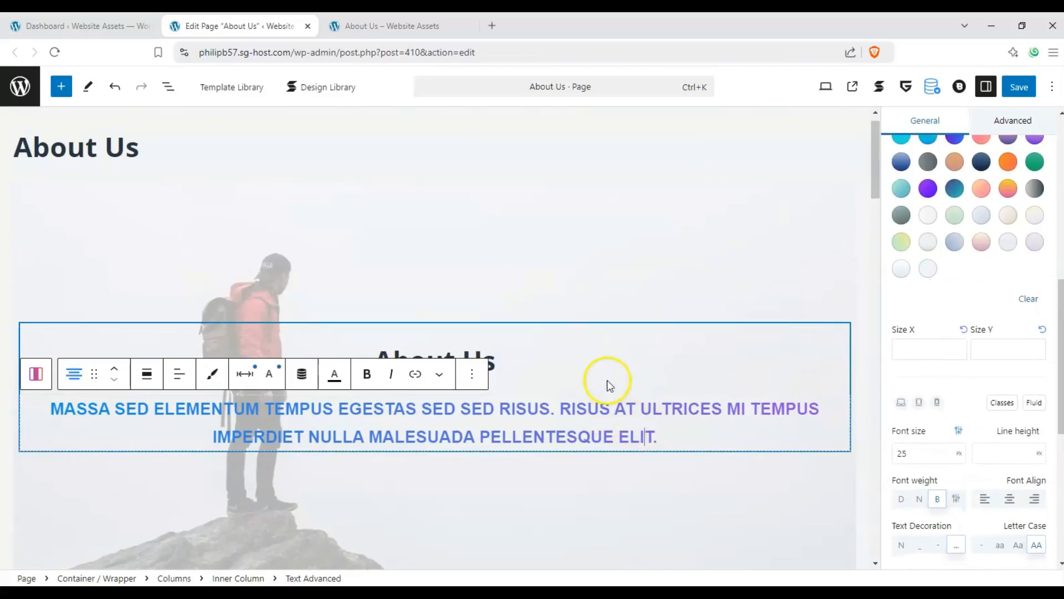
{"action": "left_click", "coordinate": [608, 379]}
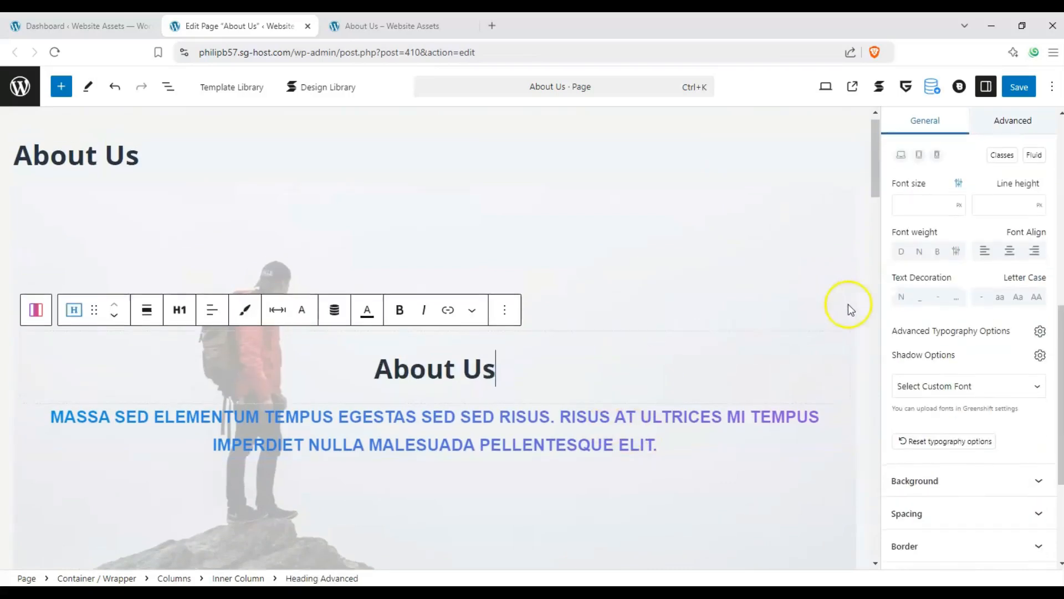
{"action": "scroll", "coordinate": [939, 271], "scroll_direction": "up", "scroll_amount": 5}
{"action": "scroll", "coordinate": [936, 259], "scroll_direction": "up", "scroll_amount": 2}
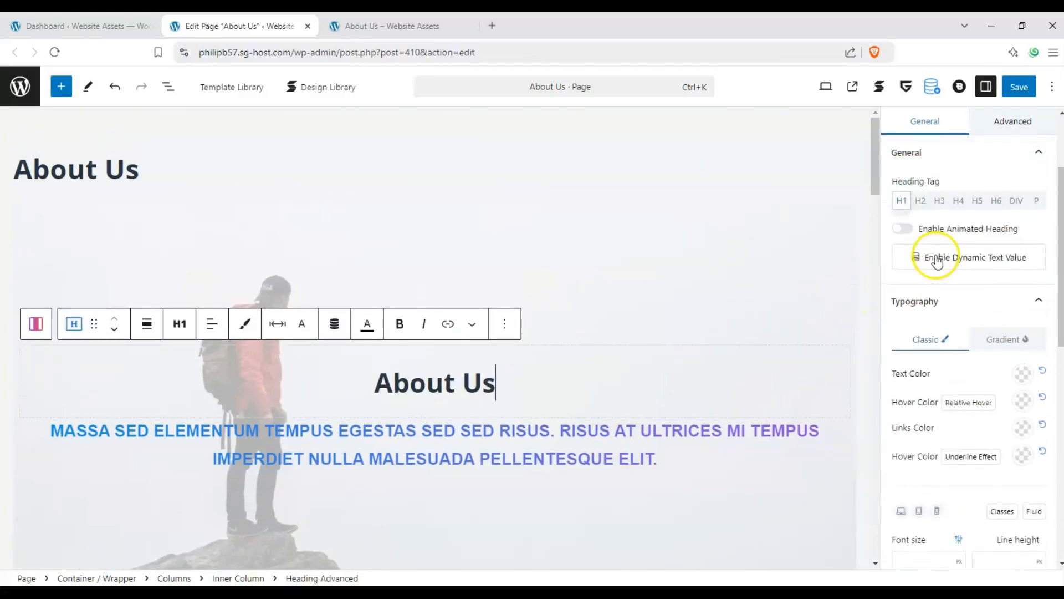
{"action": "left_click", "coordinate": [1026, 375]}
{"action": "left_click", "coordinate": [1010, 135]}
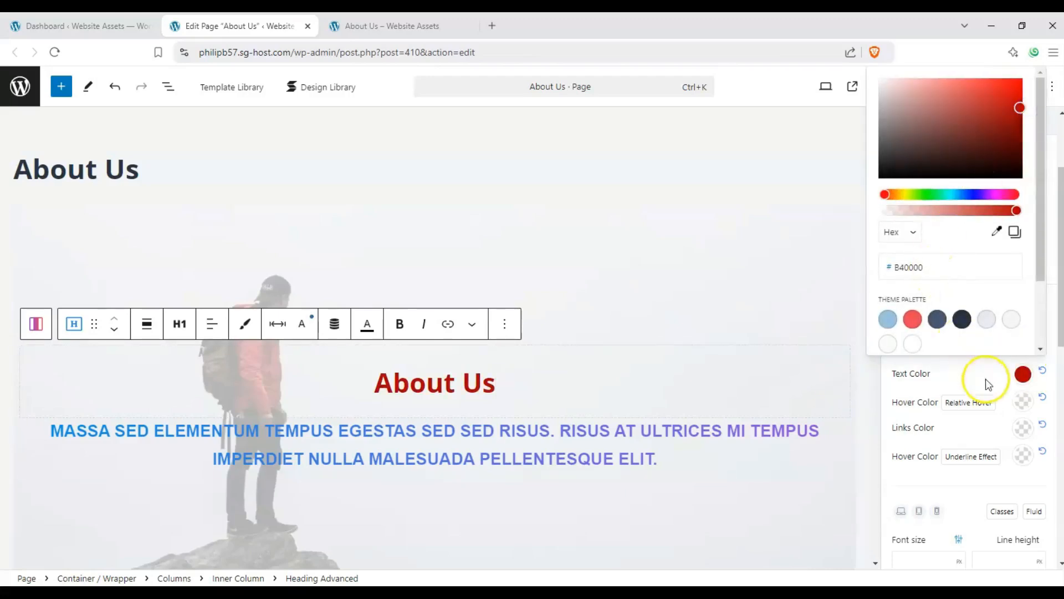
- Set the About Us heading's hover colour to the dark theme palette colour #293241
{"action": "left_click", "coordinate": [1023, 401]}
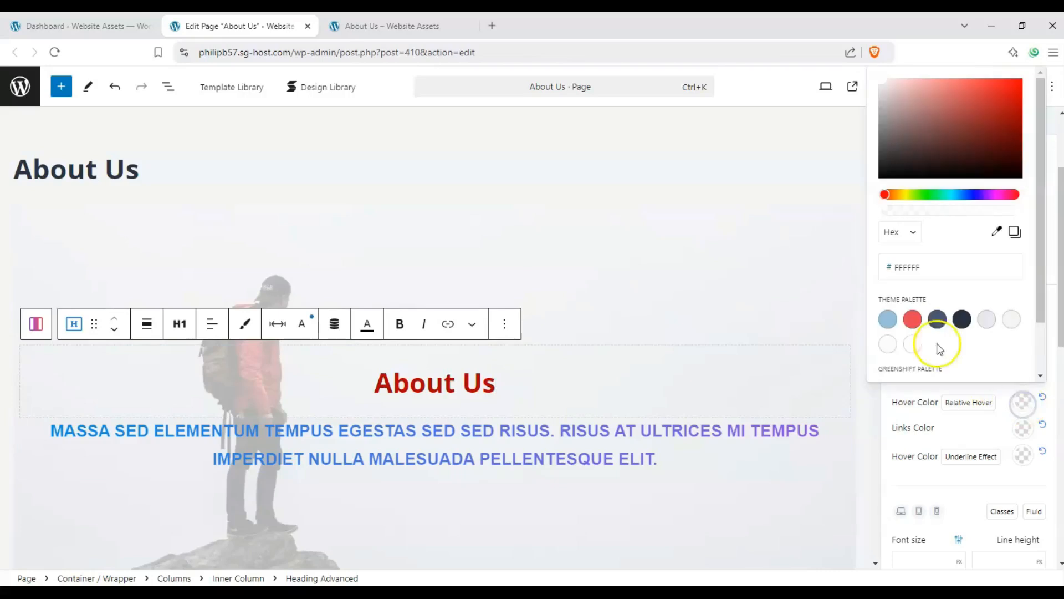
{"action": "left_click", "coordinate": [962, 319]}
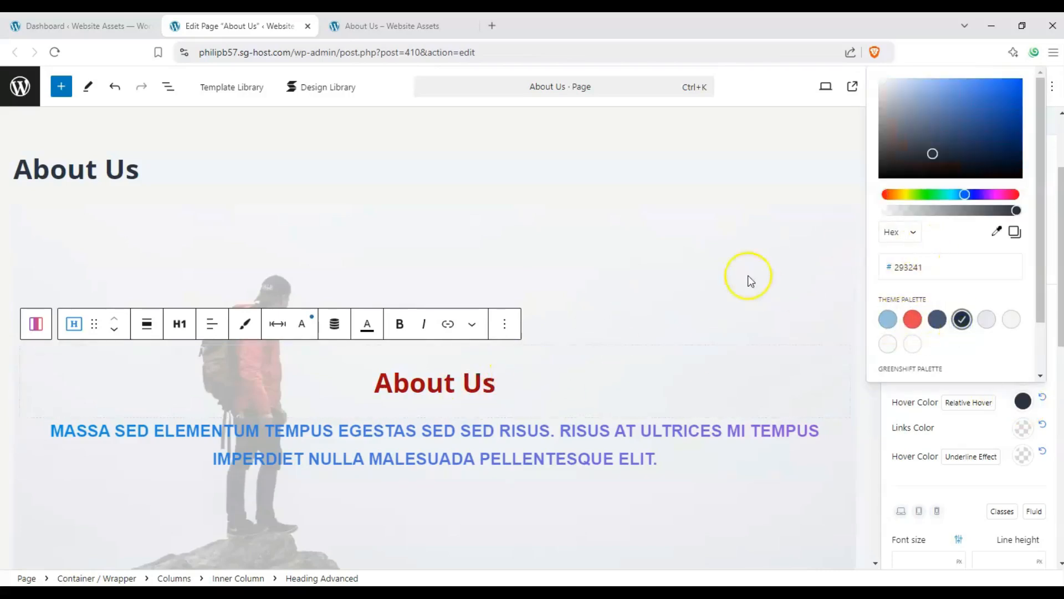
{"action": "left_click", "coordinate": [747, 275]}
{"action": "left_click", "coordinate": [757, 361]}
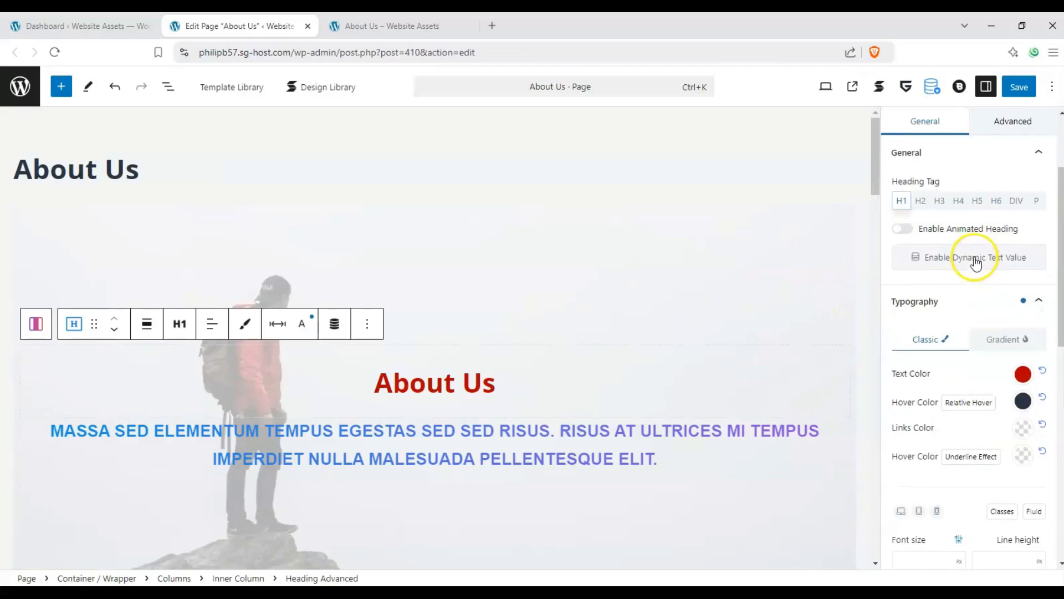
- Collapse the General and Typography settings and expand the heading's Spacing settings
{"action": "left_click", "coordinate": [1039, 255]}
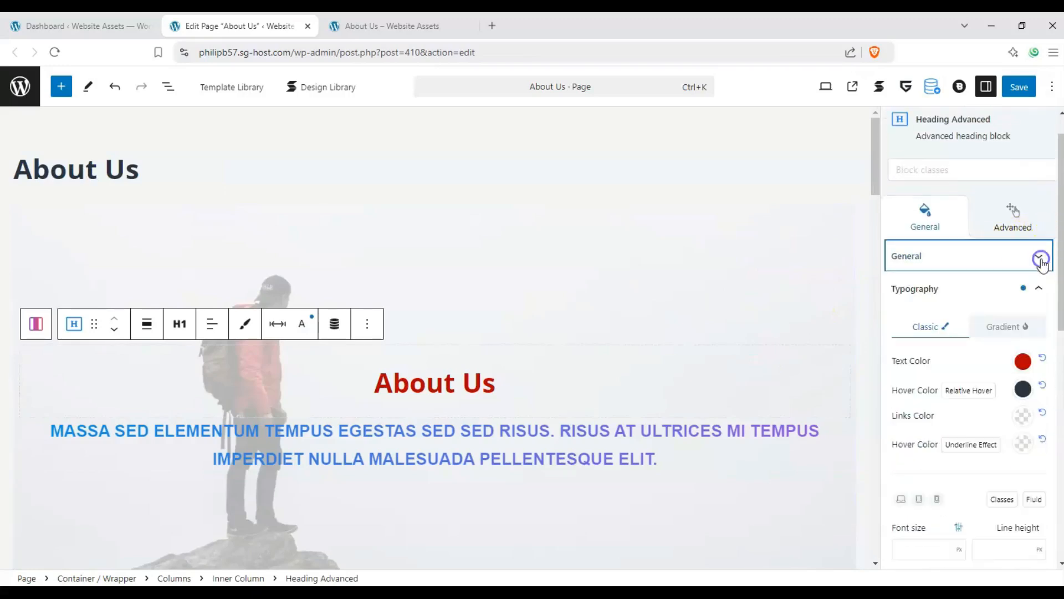
{"action": "left_click", "coordinate": [1042, 289]}
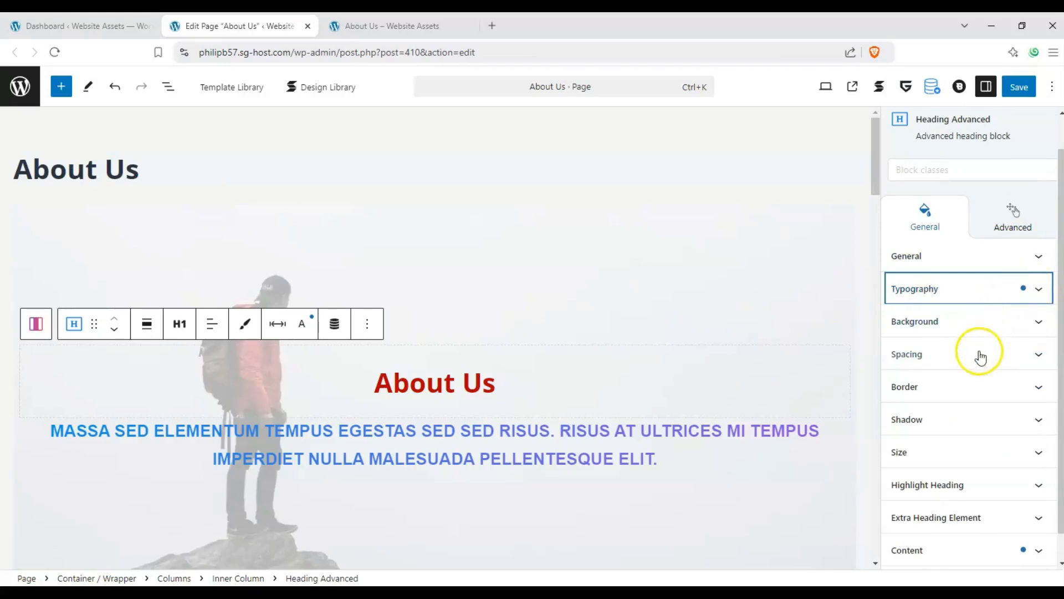
{"action": "left_click", "coordinate": [1031, 361]}
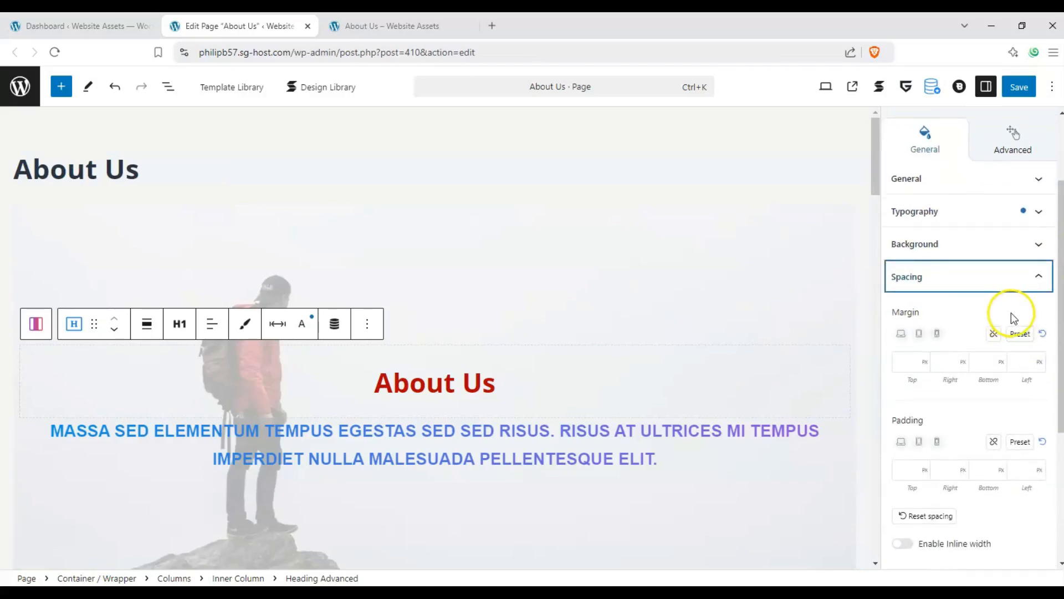
{"action": "scroll", "coordinate": [934, 305], "scroll_direction": "down", "scroll_amount": 1}
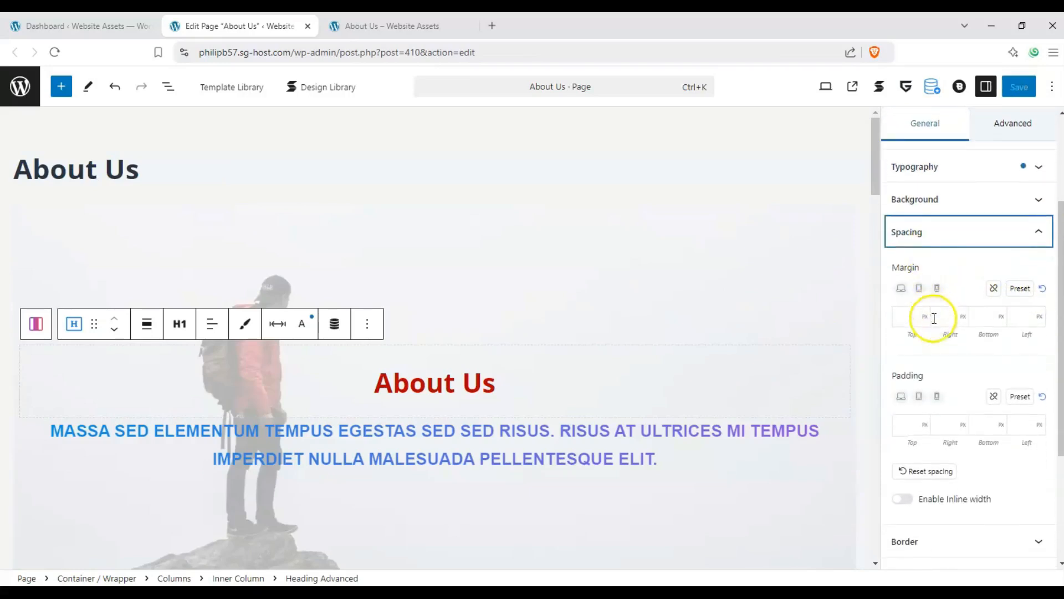
{"action": "scroll", "coordinate": [940, 349], "scroll_direction": "up", "scroll_amount": 1}
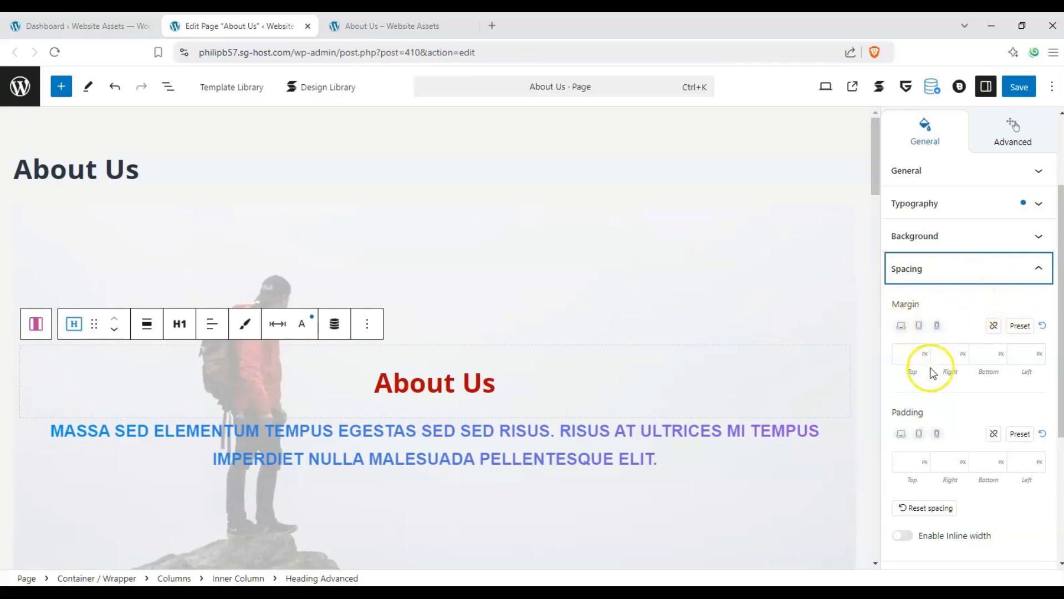
- Link the heading's margin sides and set a margin of 10% on every side
{"action": "left_click", "coordinate": [994, 327]}
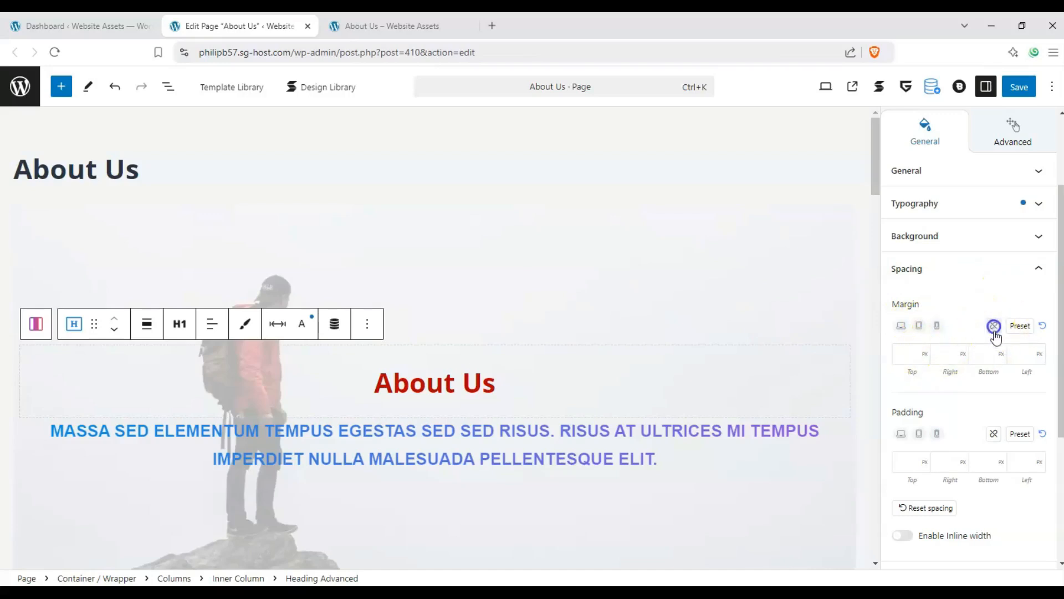
{"action": "left_click", "coordinate": [925, 355]}
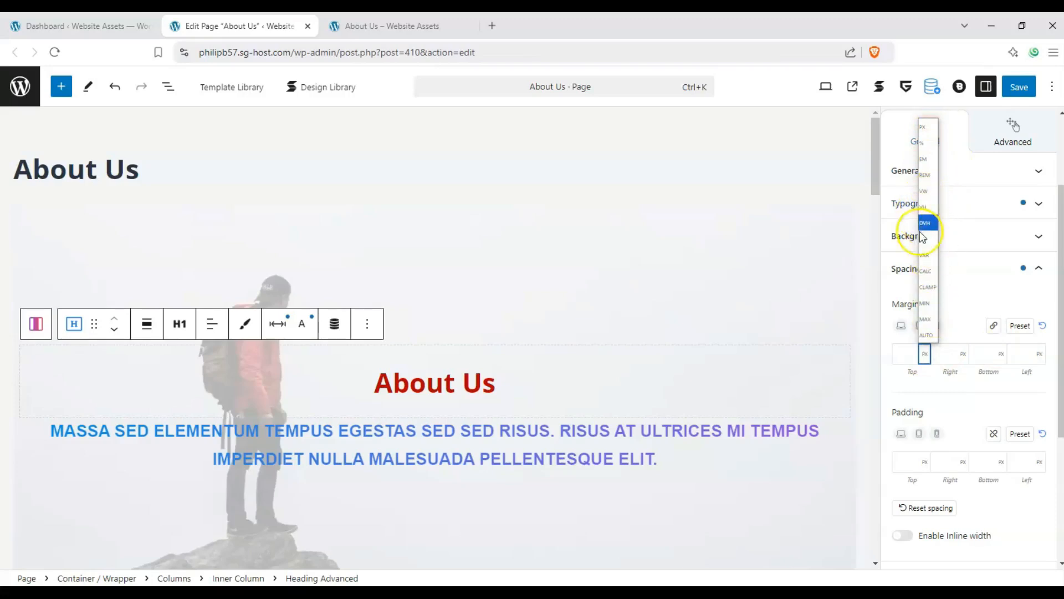
{"action": "left_click", "coordinate": [923, 143]}
{"action": "left_click", "coordinate": [900, 352]}
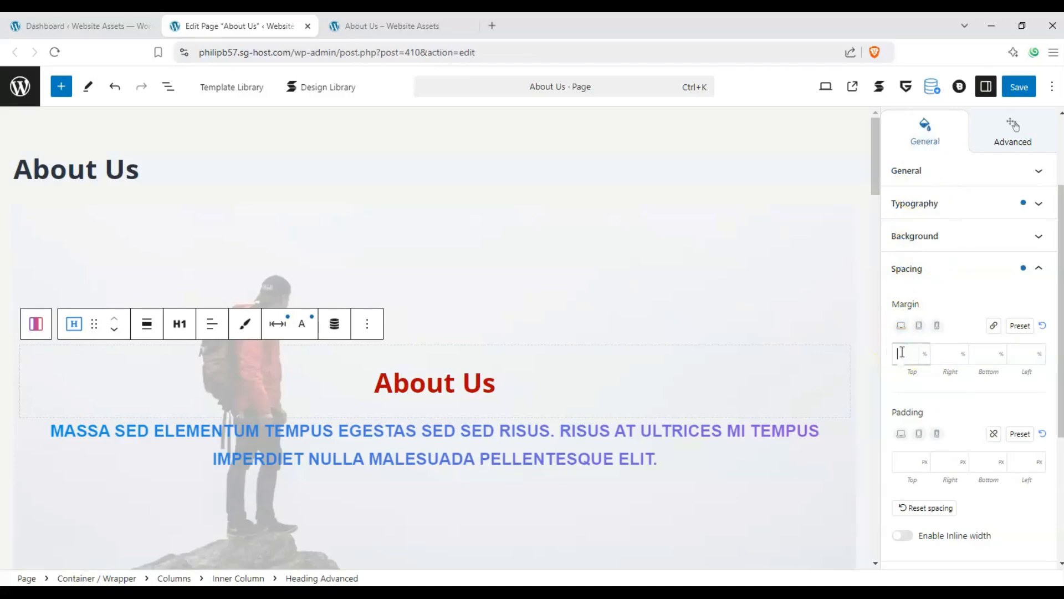
{"action": "type", "text": "10"}
{"action": "scroll", "coordinate": [660, 382], "scroll_direction": "down", "scroll_amount": 1}
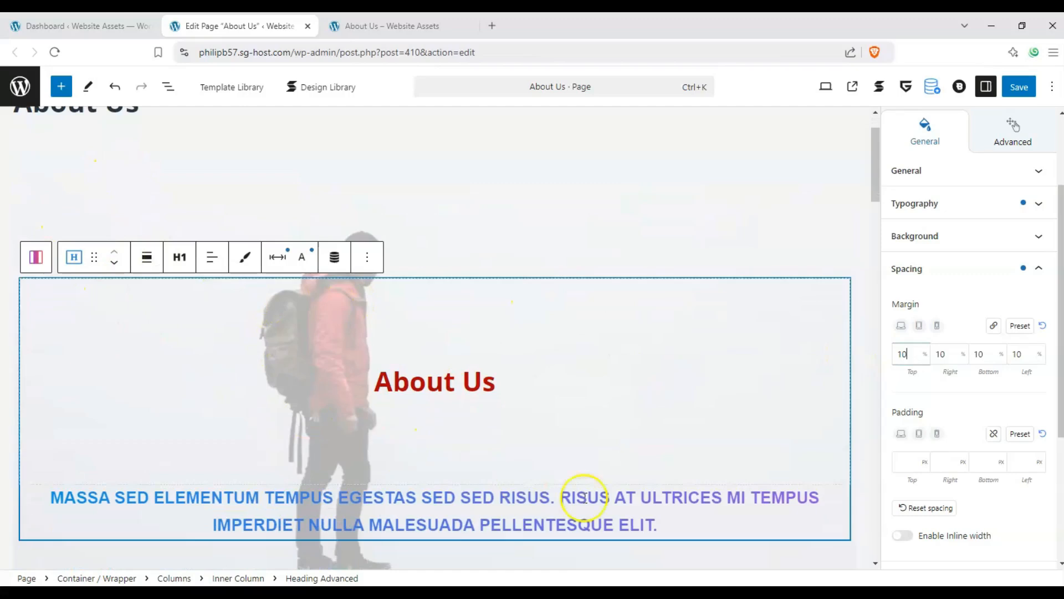
- Unlink and reset the heading's margins, and briefly view the preset margin sliders
{"action": "left_click", "coordinate": [997, 326]}
{"action": "left_click", "coordinate": [1045, 329]}
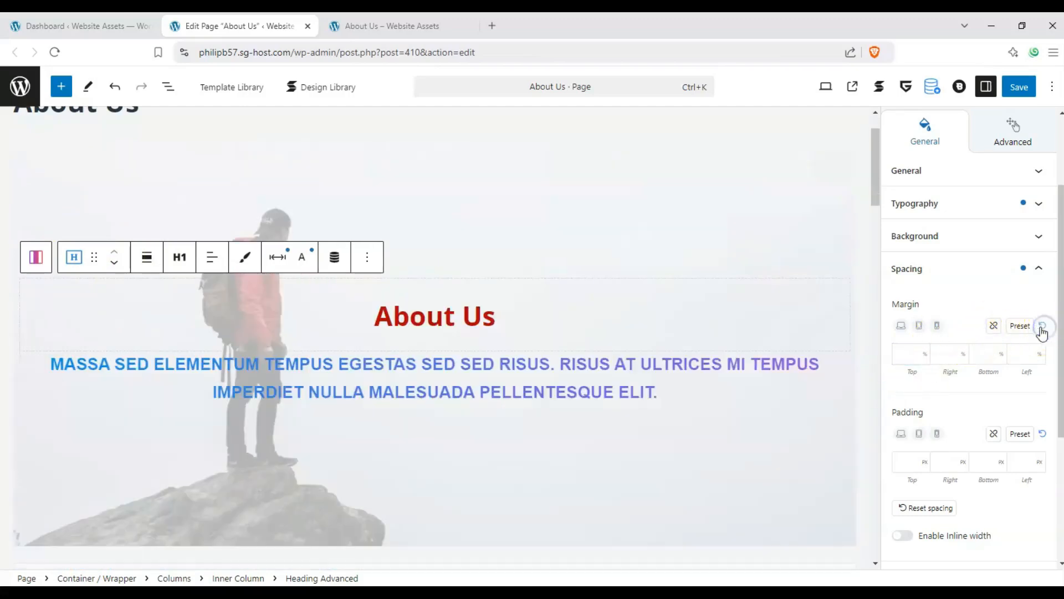
{"action": "left_click", "coordinate": [1021, 327]}
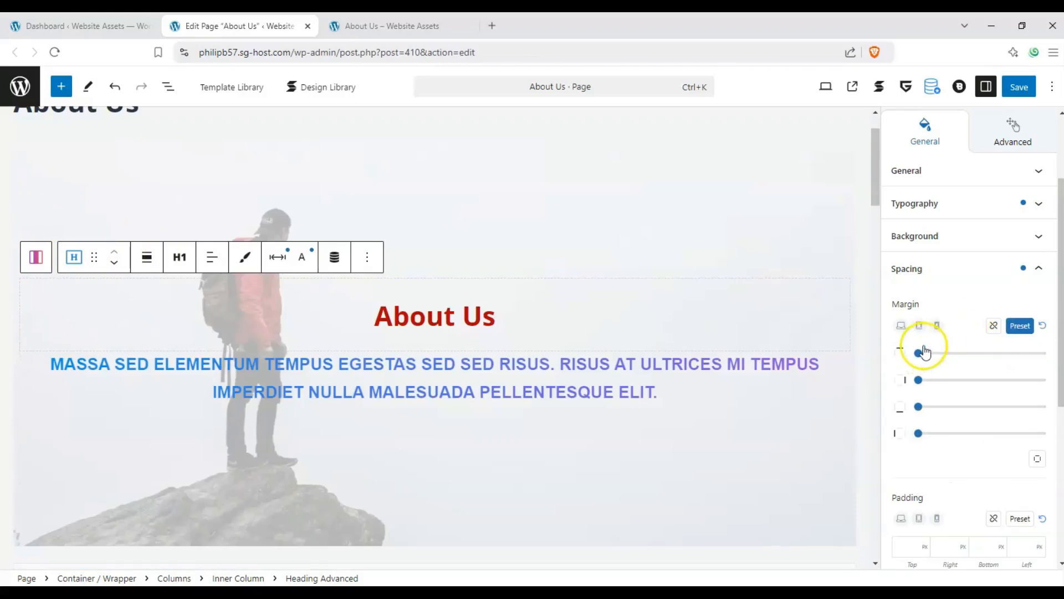
{"action": "left_click", "coordinate": [1020, 326]}
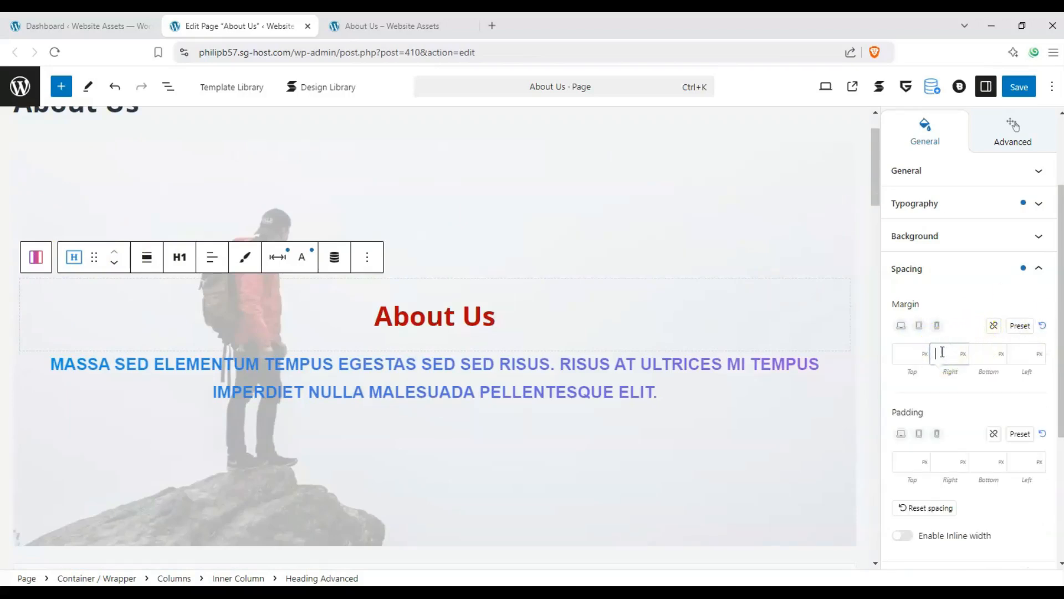
- Try a right margin of 60 px on the About Us heading, and reset the heading's margins
{"action": "type", "text": "60"}
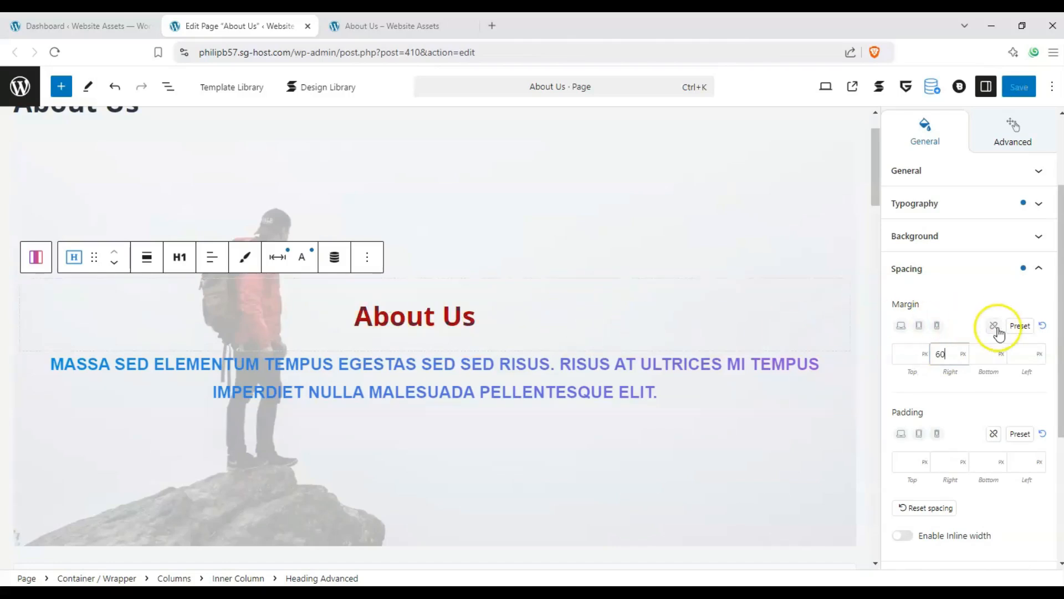
{"action": "left_click", "coordinate": [1043, 325]}
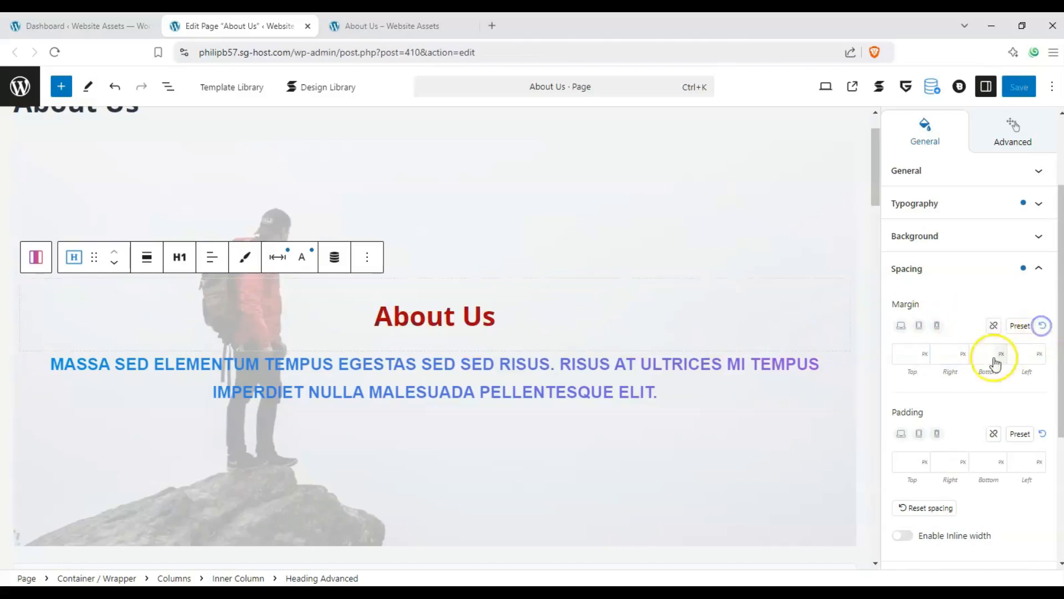
- Switch the heading's margins to presets and set top to 2, right to 3 and bottom to 3
{"action": "left_click", "coordinate": [1019, 326]}
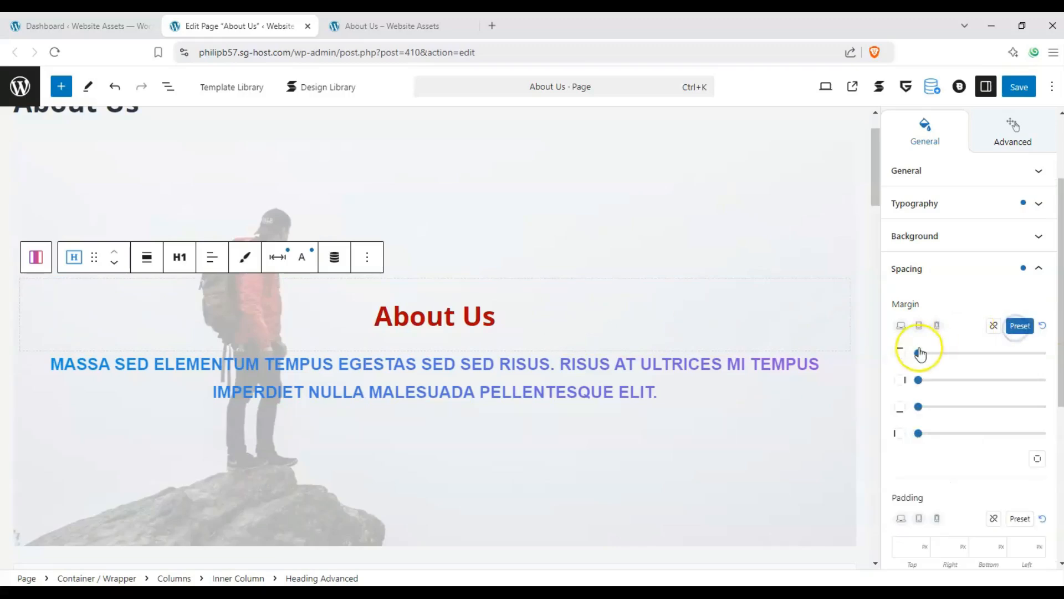
{"action": "left_click_drag", "start_coordinate": [922, 352], "coordinate": [970, 377]}
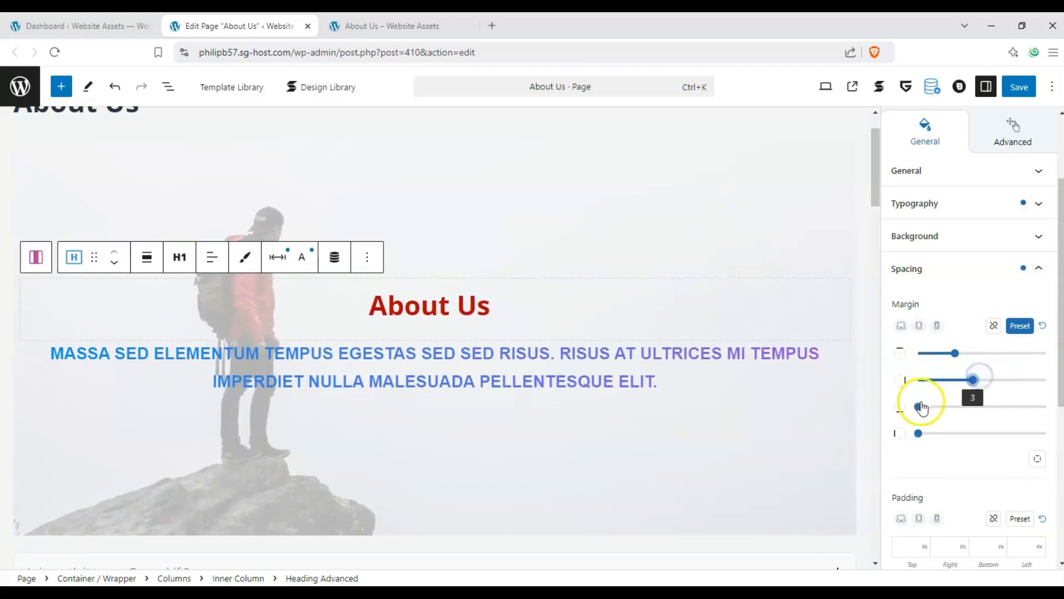
{"action": "left_click_drag", "start_coordinate": [920, 406], "coordinate": [979, 416]}
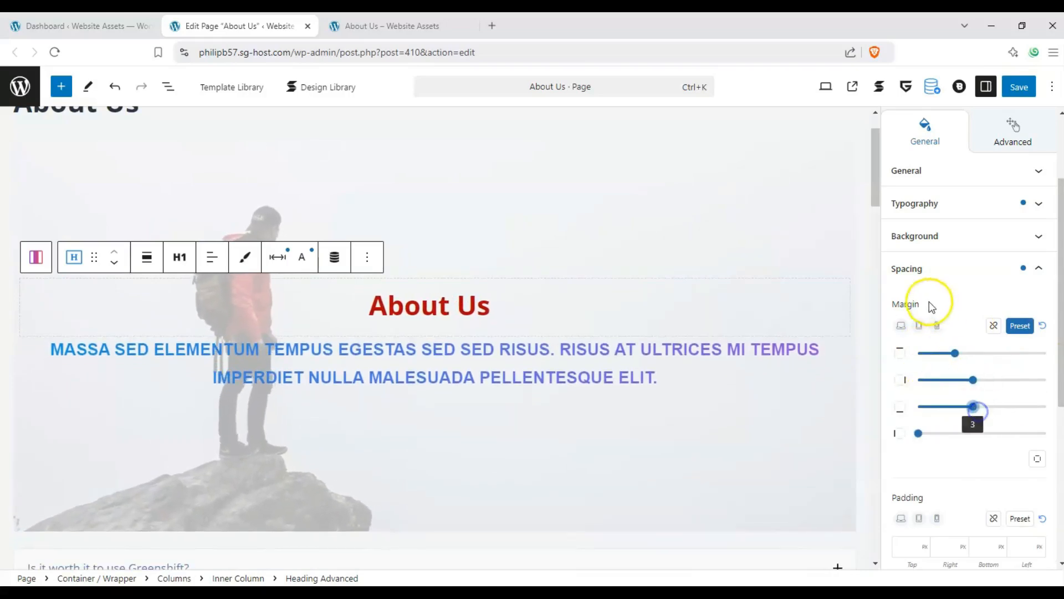
- For the mobile view, set the heading's preset margins to 3 on top, 4 at the bottom and 4 on the left
{"action": "left_click", "coordinate": [937, 325]}
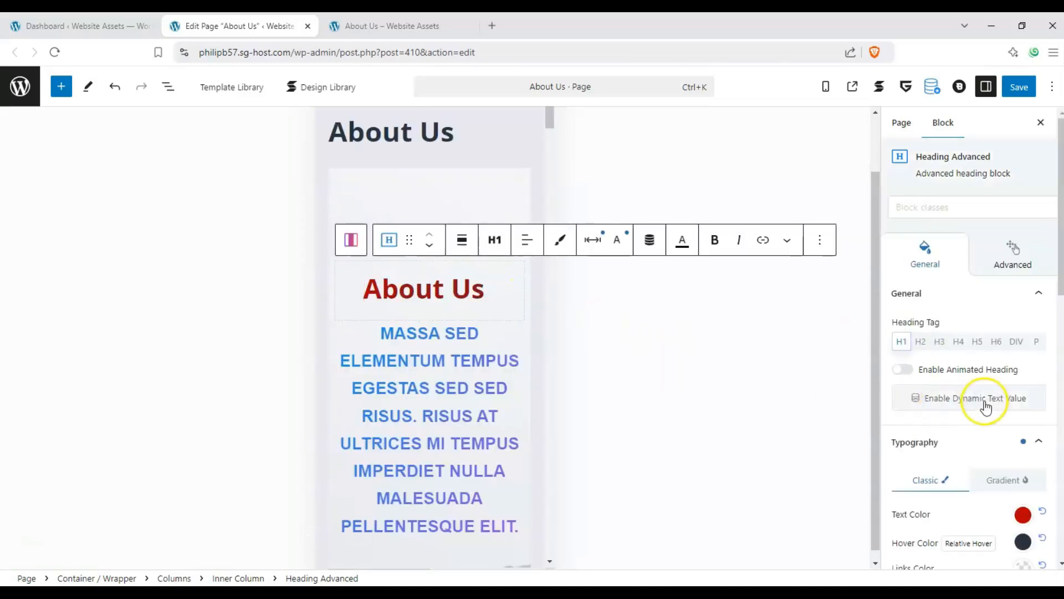
{"action": "scroll", "coordinate": [984, 405], "scroll_direction": "down", "scroll_amount": 3}
{"action": "scroll", "coordinate": [1004, 338], "scroll_direction": "up", "scroll_amount": 2}
{"action": "left_click", "coordinate": [1044, 219]}
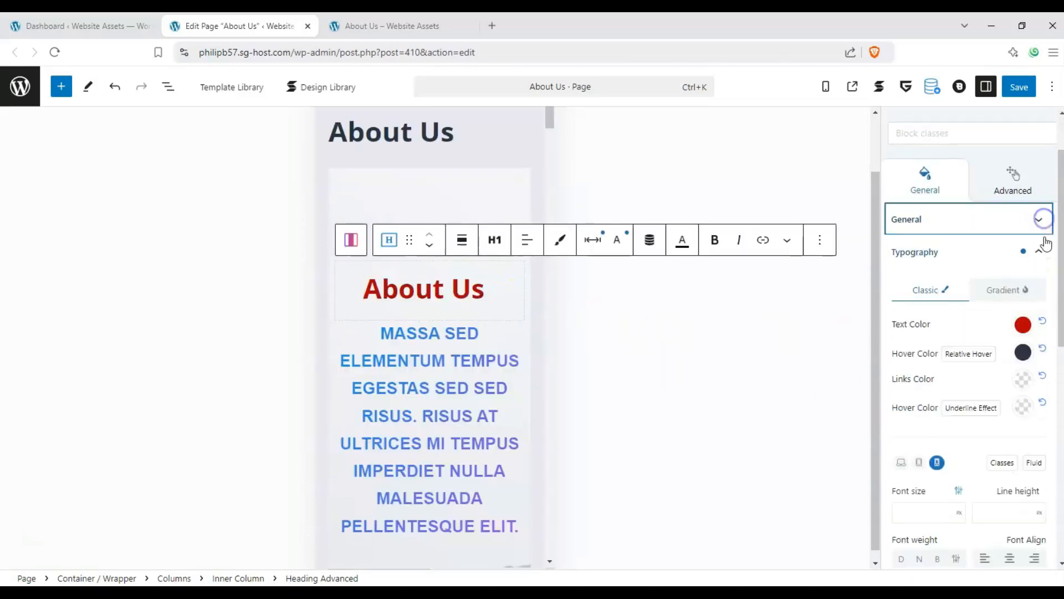
{"action": "left_click", "coordinate": [1044, 251]}
{"action": "left_click", "coordinate": [1039, 325]}
{"action": "scroll", "coordinate": [958, 304], "scroll_direction": "down", "scroll_amount": 2}
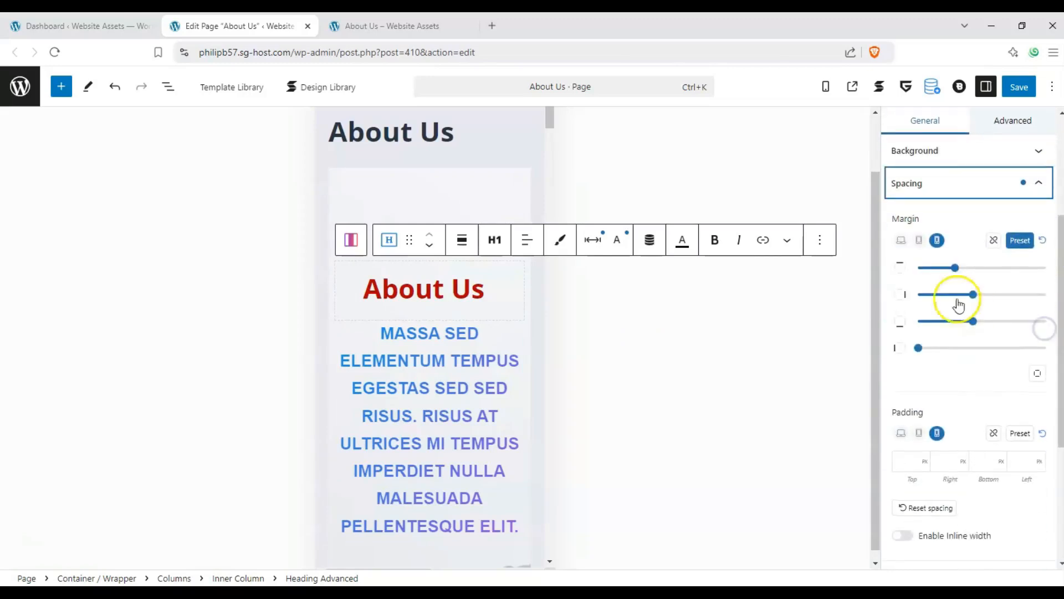
{"action": "mouse_move", "coordinate": [954, 269]}
{"action": "left_mouse_down"}
{"action": "mouse_move", "coordinate": [957, 277]}
{"action": "mouse_move", "coordinate": [1007, 272]}
{"action": "mouse_move", "coordinate": [973, 268]}
{"action": "left_mouse_up"}
{"action": "left_click_drag", "start_coordinate": [973, 321], "coordinate": [996, 330]}
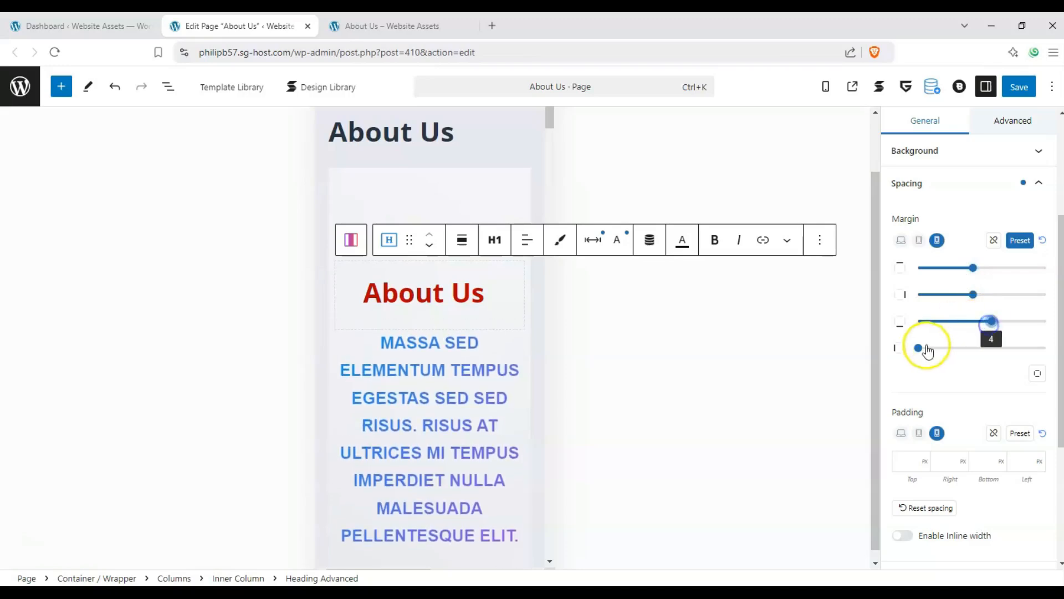
{"action": "left_click_drag", "start_coordinate": [918, 348], "coordinate": [1044, 348]}
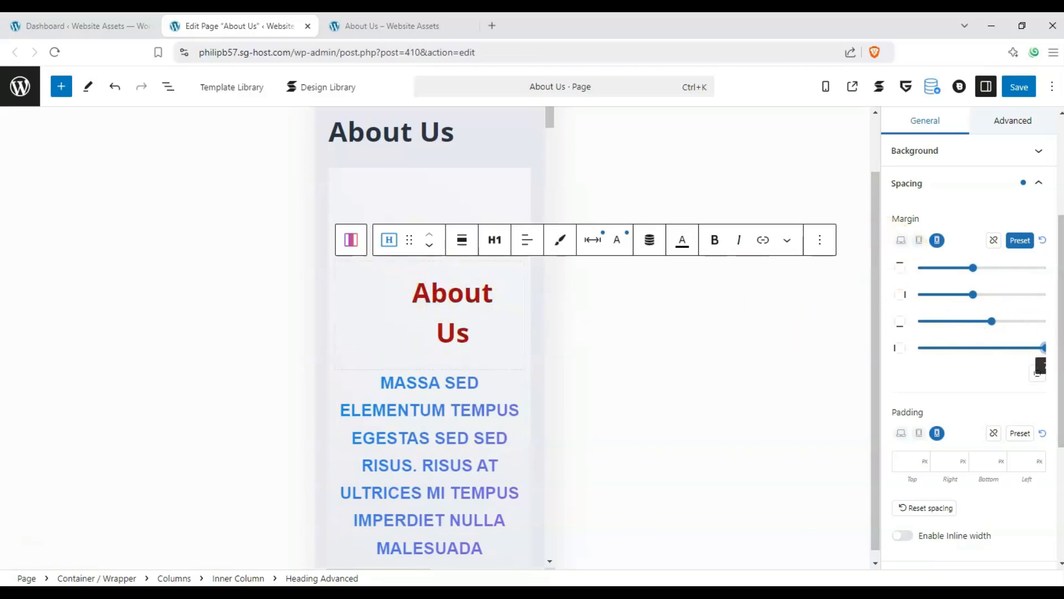
{"action": "left_click_drag", "start_coordinate": [1045, 347], "coordinate": [992, 347]}
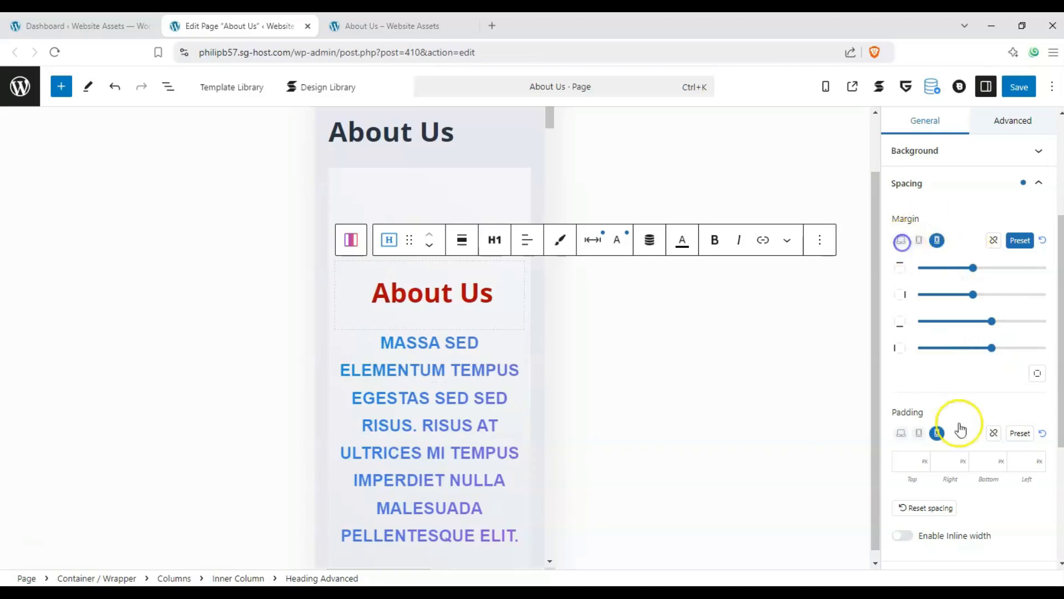
- Return to the desktop view, collapse the General and Typography settings and expand the heading's Spacing settings
{"action": "left_click", "coordinate": [901, 241]}
{"action": "scroll", "coordinate": [958, 328], "scroll_direction": "down", "scroll_amount": 4}
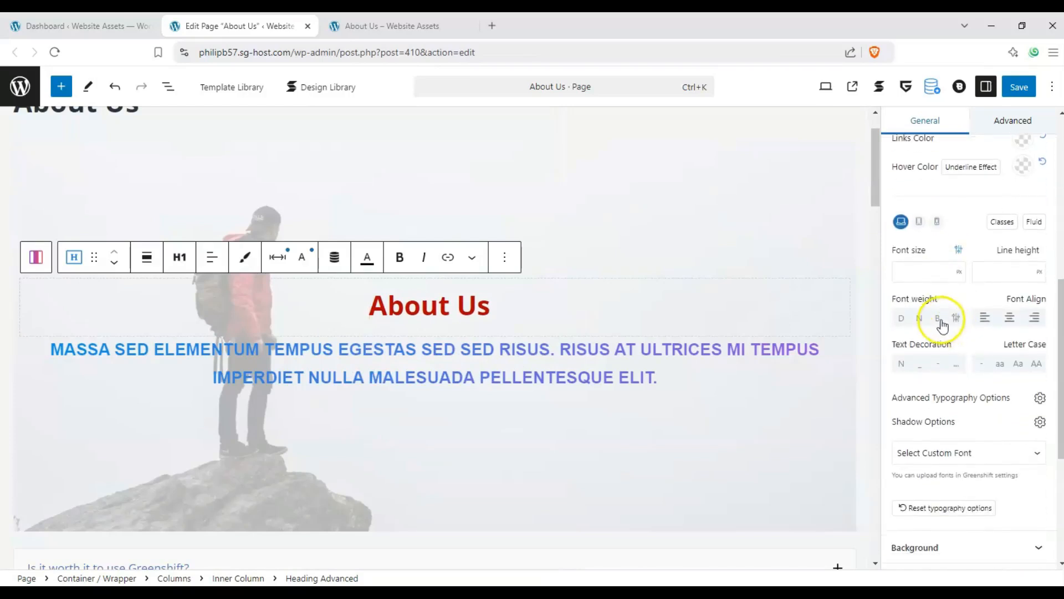
{"action": "scroll", "coordinate": [1007, 236], "scroll_direction": "up", "scroll_amount": 1}
{"action": "scroll", "coordinate": [1008, 236], "scroll_direction": "up", "scroll_amount": 3}
{"action": "left_click", "coordinate": [1039, 186]}
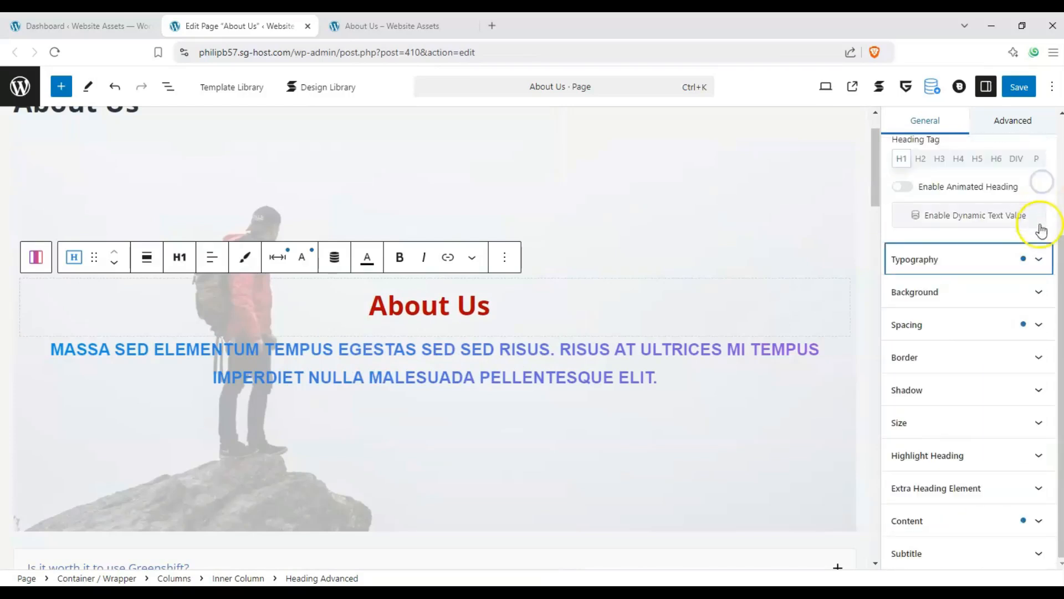
{"action": "scroll", "coordinate": [1023, 261], "scroll_direction": "up", "scroll_amount": 3}
{"action": "left_click", "coordinate": [1039, 291]}
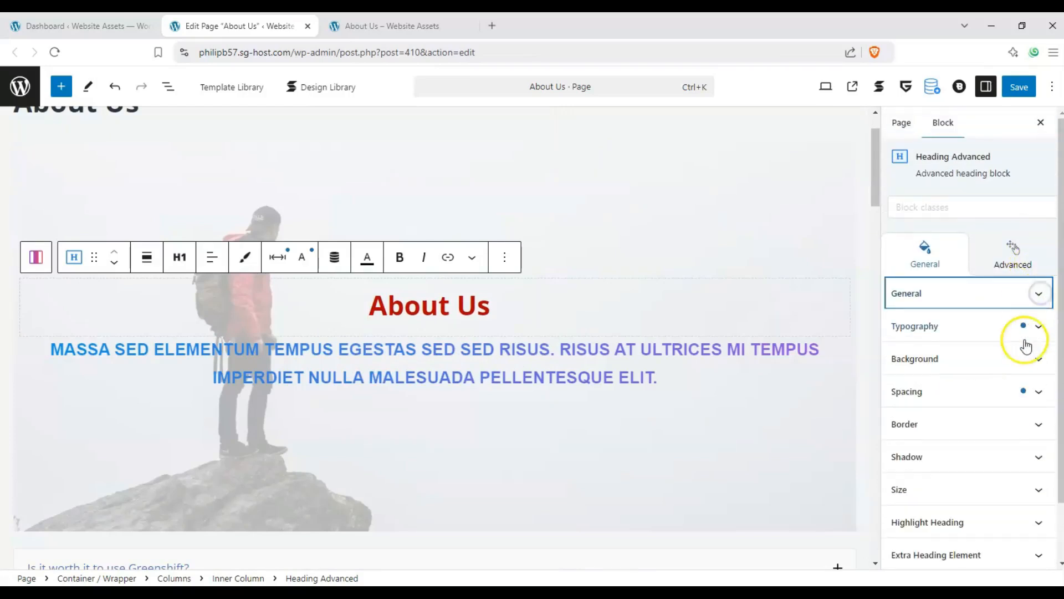
{"action": "scroll", "coordinate": [1031, 355], "scroll_direction": "down", "scroll_amount": 1}
{"action": "left_click", "coordinate": [1040, 371]}
{"action": "scroll", "coordinate": [970, 351], "scroll_direction": "down", "scroll_amount": 5}
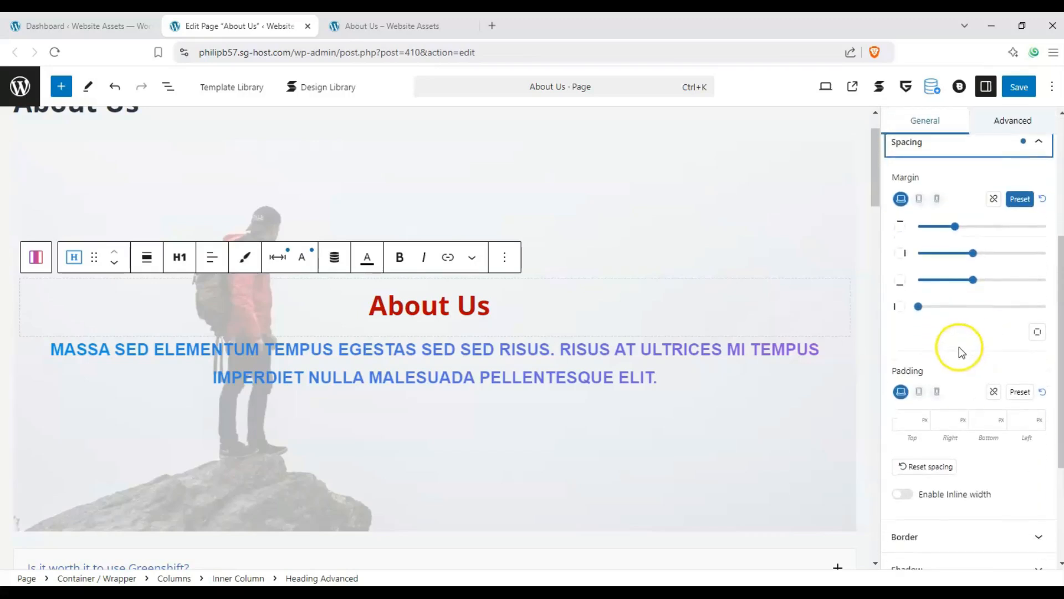
{"action": "scroll", "coordinate": [960, 350], "scroll_direction": "down", "scroll_amount": 1}
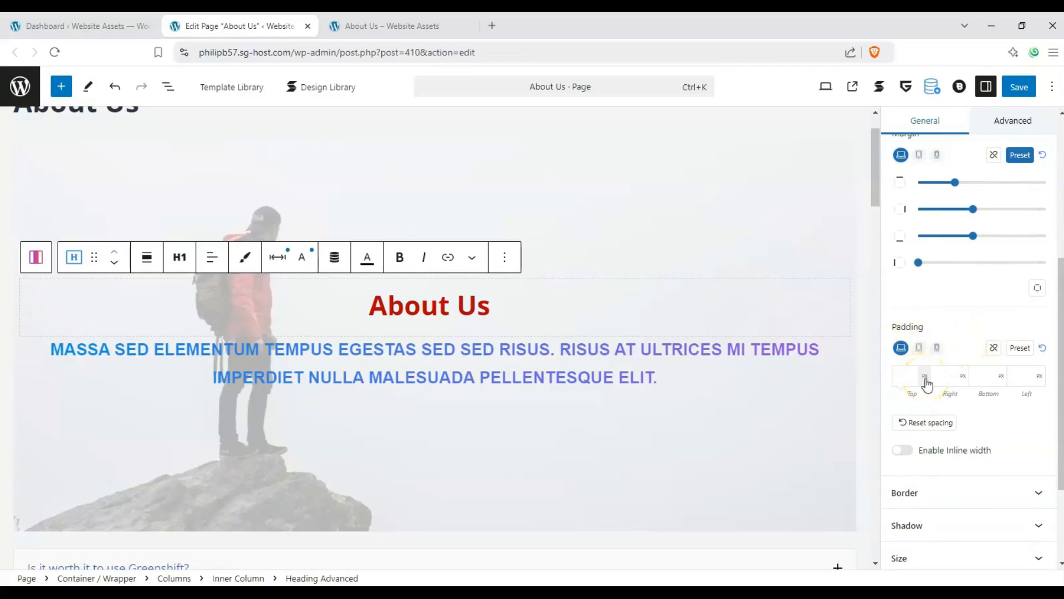
- Try a top padding of 60 px on the About Us heading
{"action": "left_click", "coordinate": [910, 373]}
{"action": "type", "text": "60"}
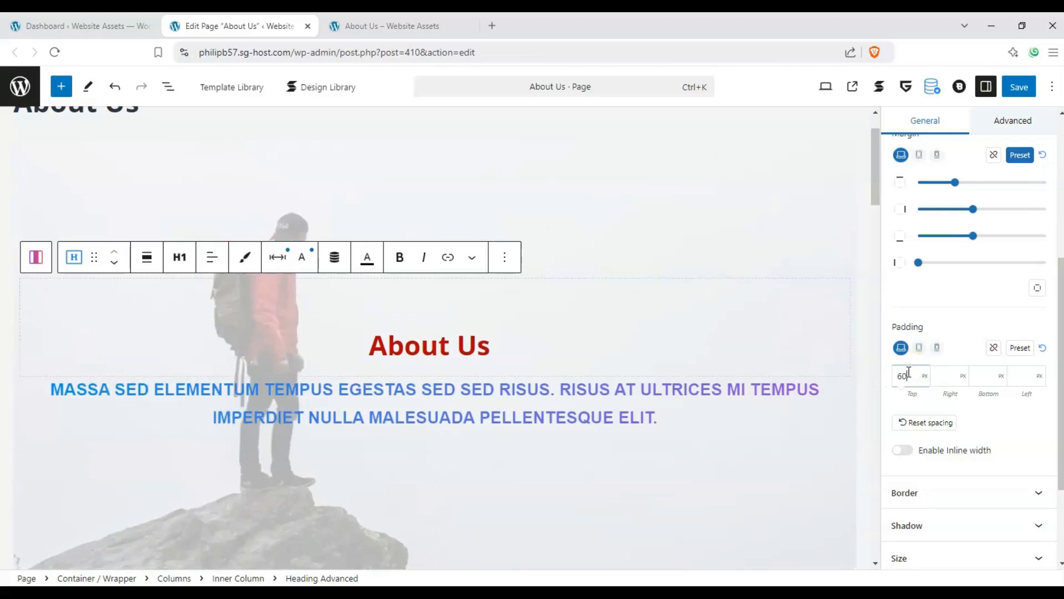
- Switch the heading's padding to presets and set top to 5, right to 5, bottom to 4 and left to 1
{"action": "left_click", "coordinate": [1019, 349]}
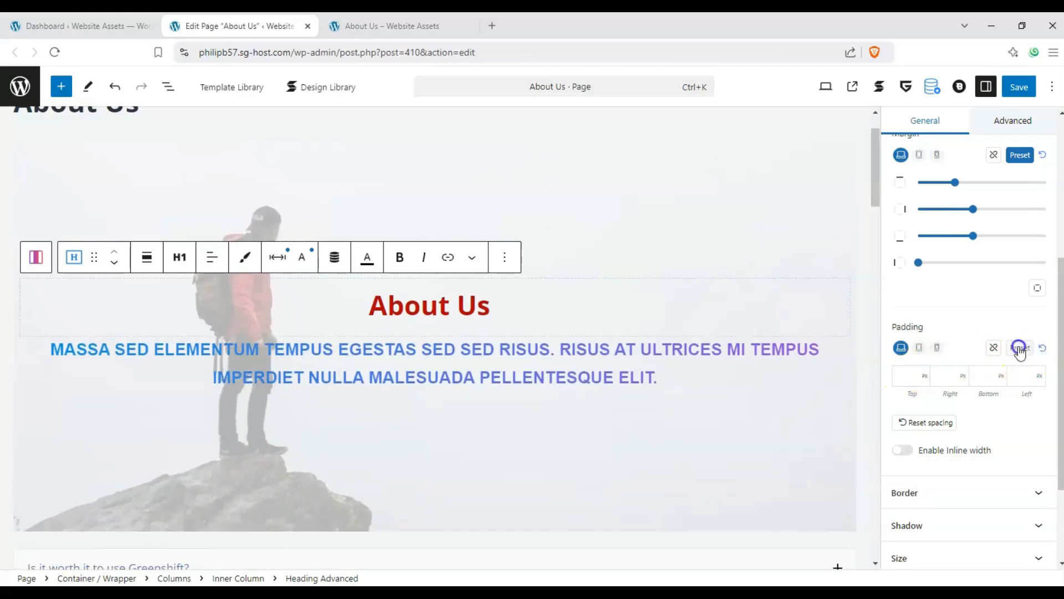
{"action": "left_click_drag", "start_coordinate": [921, 376], "coordinate": [1010, 376]}
{"action": "left_click_drag", "start_coordinate": [924, 403], "coordinate": [1009, 402]}
{"action": "left_click_drag", "start_coordinate": [918, 428], "coordinate": [990, 428]}
{"action": "left_click_drag", "start_coordinate": [918, 455], "coordinate": [937, 454]}
{"action": "scroll", "coordinate": [939, 438], "scroll_direction": "down", "scroll_amount": 2}
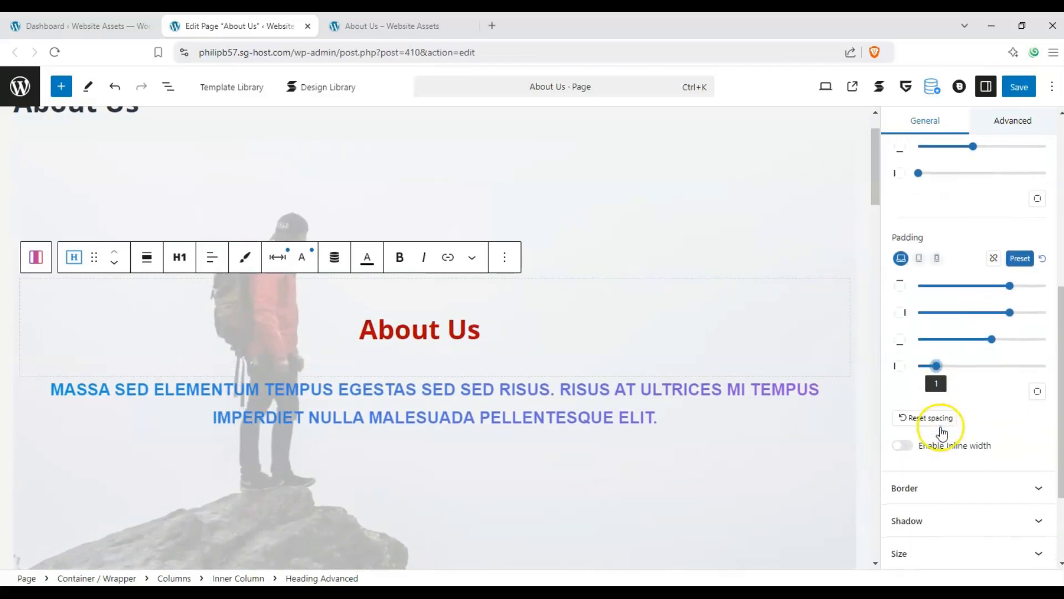
- Select the gradient text block below the heading and set its preset top margin to 3
{"action": "left_click", "coordinate": [714, 413]}
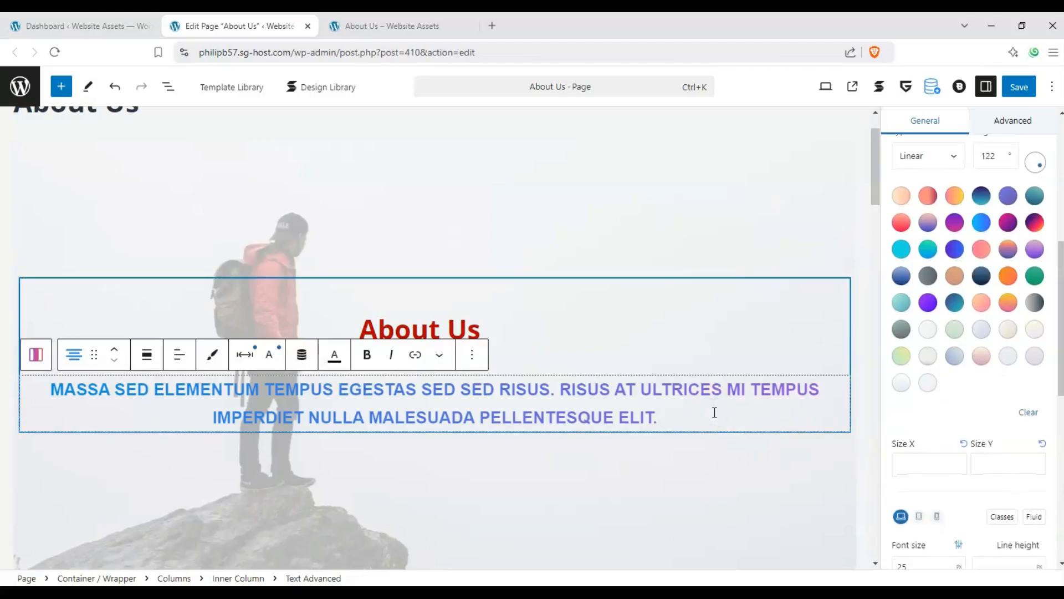
{"action": "scroll", "coordinate": [976, 357], "scroll_direction": "up", "scroll_amount": 5}
{"action": "left_click", "coordinate": [1038, 196]}
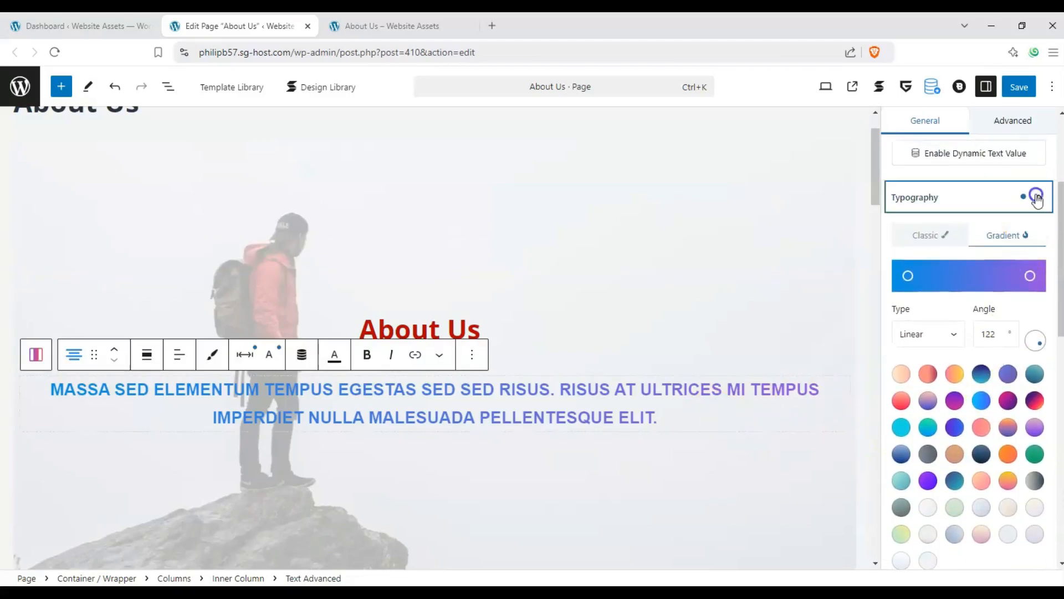
{"action": "left_click", "coordinate": [1042, 391]}
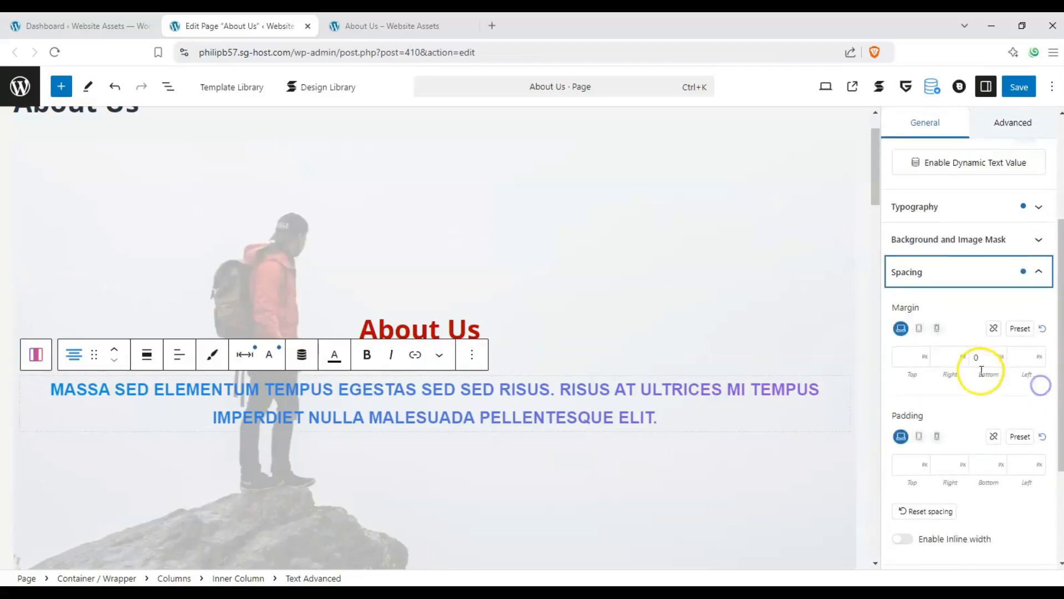
{"action": "left_click", "coordinate": [1023, 265]}
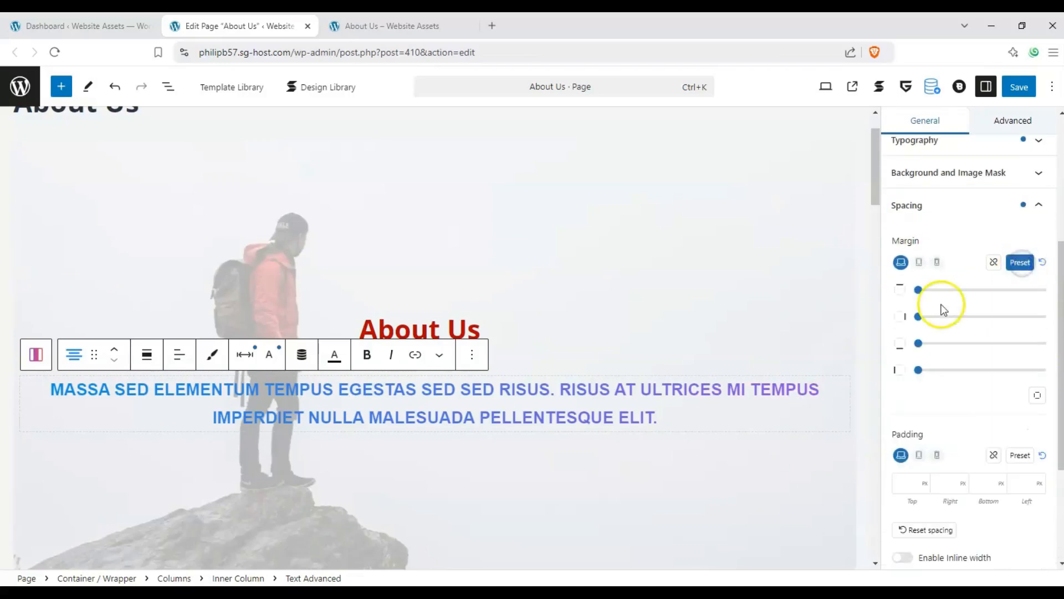
{"action": "left_click_drag", "start_coordinate": [919, 290], "coordinate": [980, 297]}
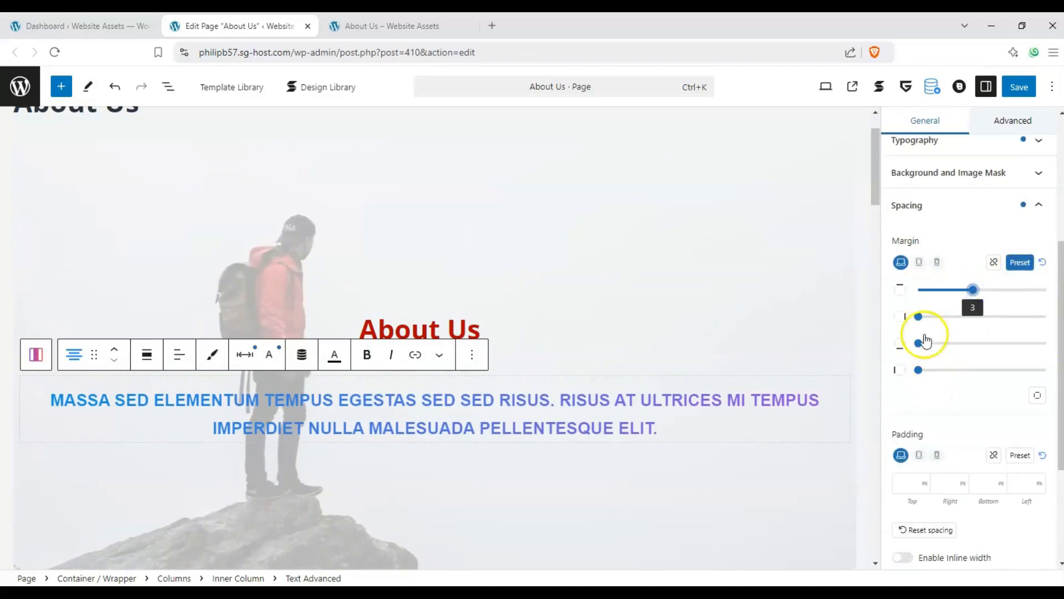
- Switch the text block's padding to presets and set right to 3 and left to 5
{"action": "left_click", "coordinate": [1020, 455]}
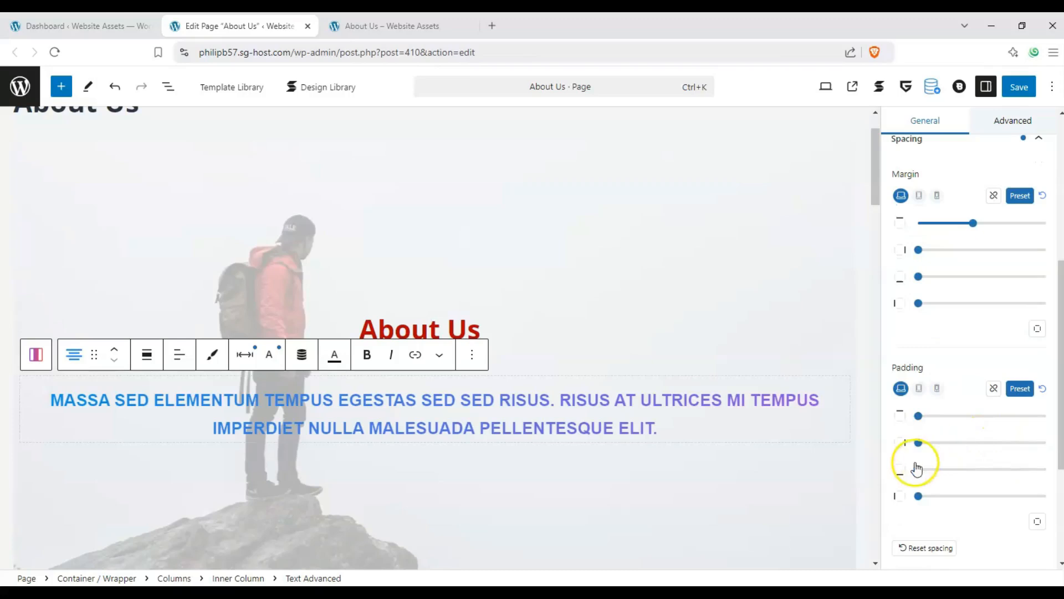
{"action": "left_click_drag", "start_coordinate": [918, 442], "coordinate": [977, 451]}
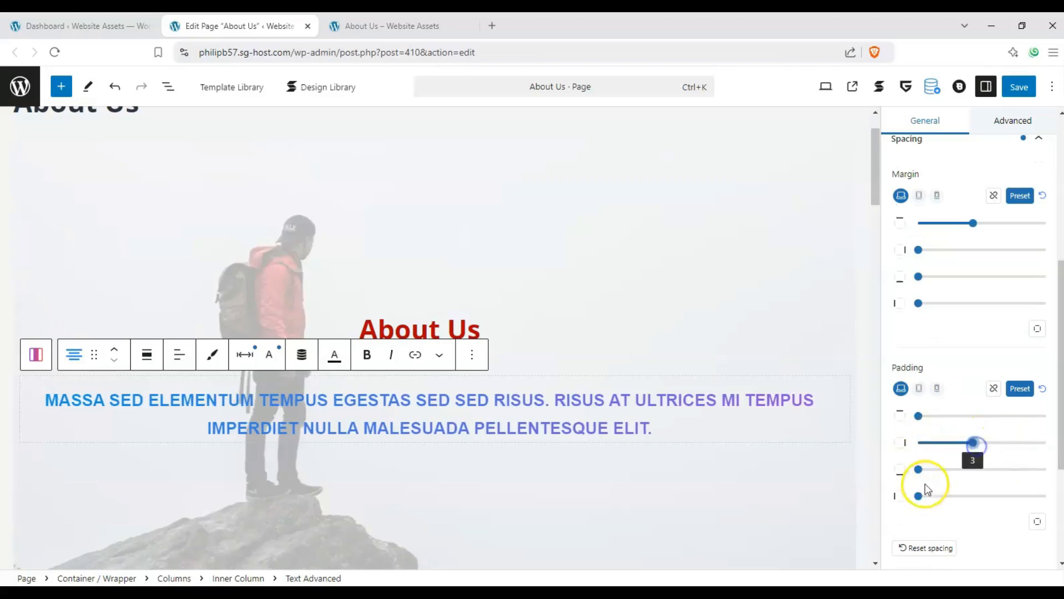
{"action": "left_click_drag", "start_coordinate": [920, 494], "coordinate": [1017, 494]}
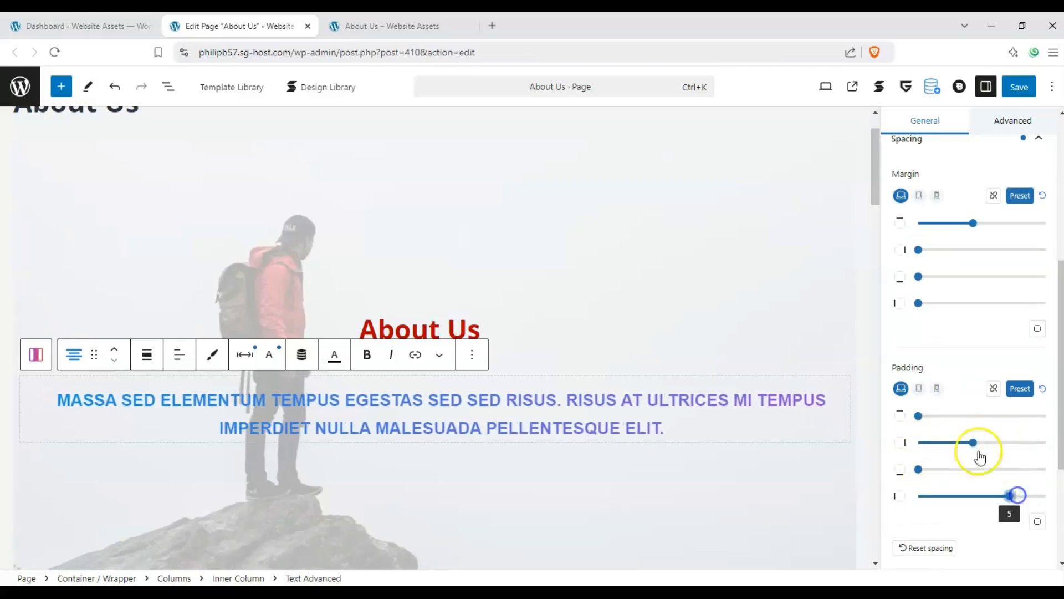
- Set the text block's preset margins to 3 on the right and 5 on the left
{"action": "scroll", "coordinate": [1017, 243], "scroll_direction": "up", "scroll_amount": 1}
{"action": "left_click_drag", "start_coordinate": [920, 294], "coordinate": [1010, 348]}
{"action": "scroll", "coordinate": [630, 340], "scroll_direction": "down", "scroll_amount": 1}
{"action": "scroll", "coordinate": [741, 257], "scroll_direction": "up", "scroll_amount": 2}
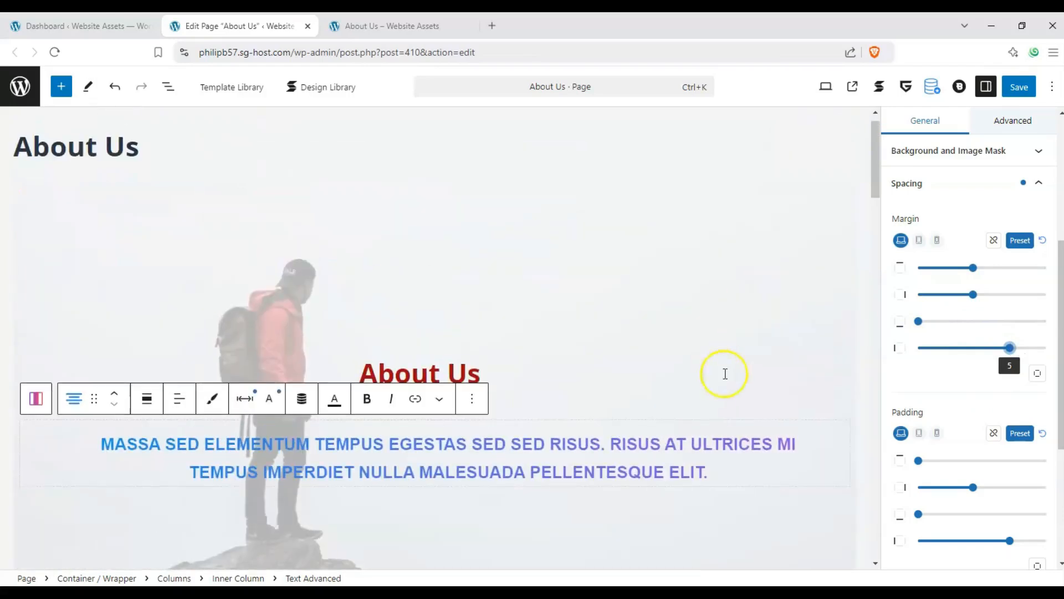
{"action": "scroll", "coordinate": [762, 443], "scroll_direction": "down", "scroll_amount": 1}
- Select the About Us heading block and save the page
{"action": "left_click", "coordinate": [584, 368]}
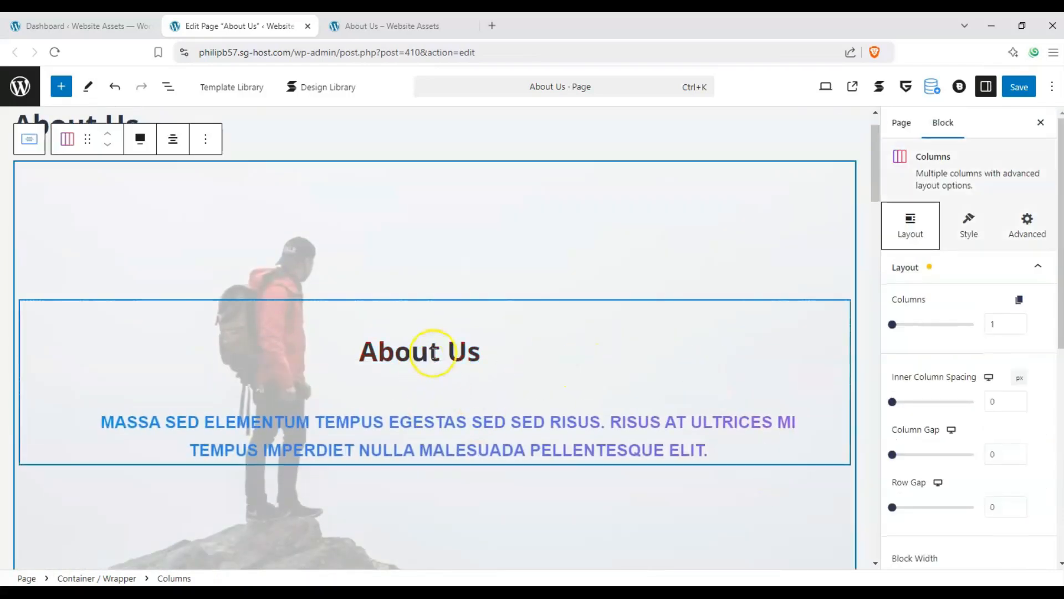
{"action": "scroll", "coordinate": [274, 248], "scroll_direction": "up", "scroll_amount": 1}
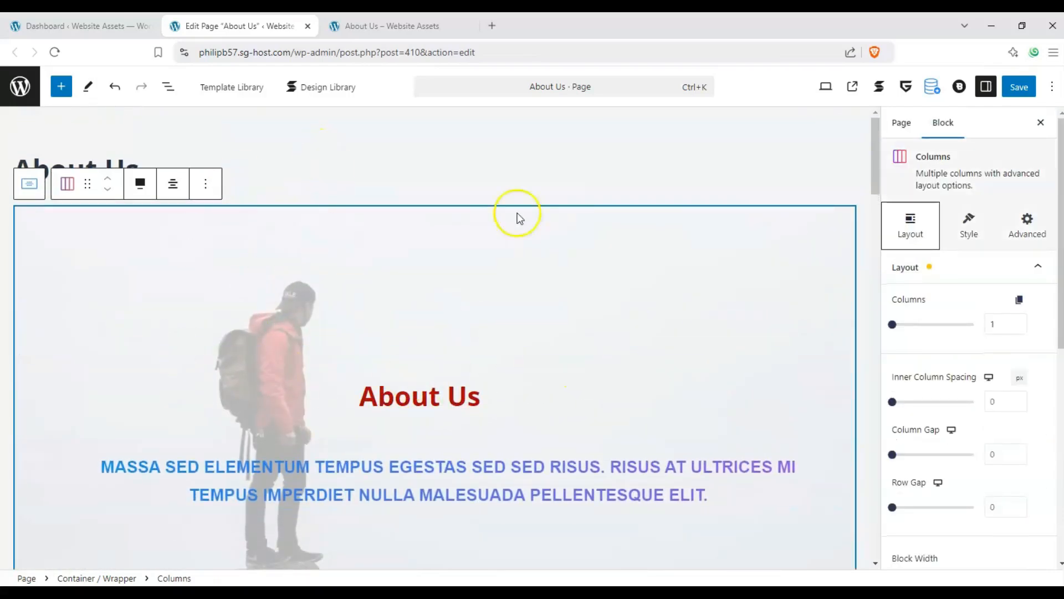
{"action": "scroll", "coordinate": [554, 442], "scroll_direction": "down", "scroll_amount": 1}
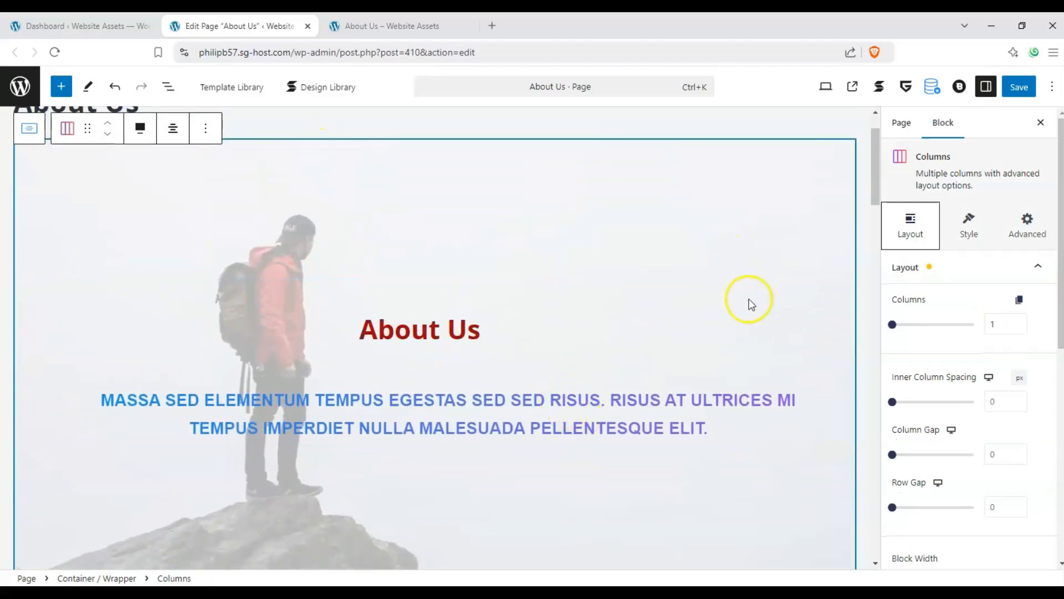
{"action": "left_click", "coordinate": [749, 306]}
{"action": "left_click", "coordinate": [1019, 86]}
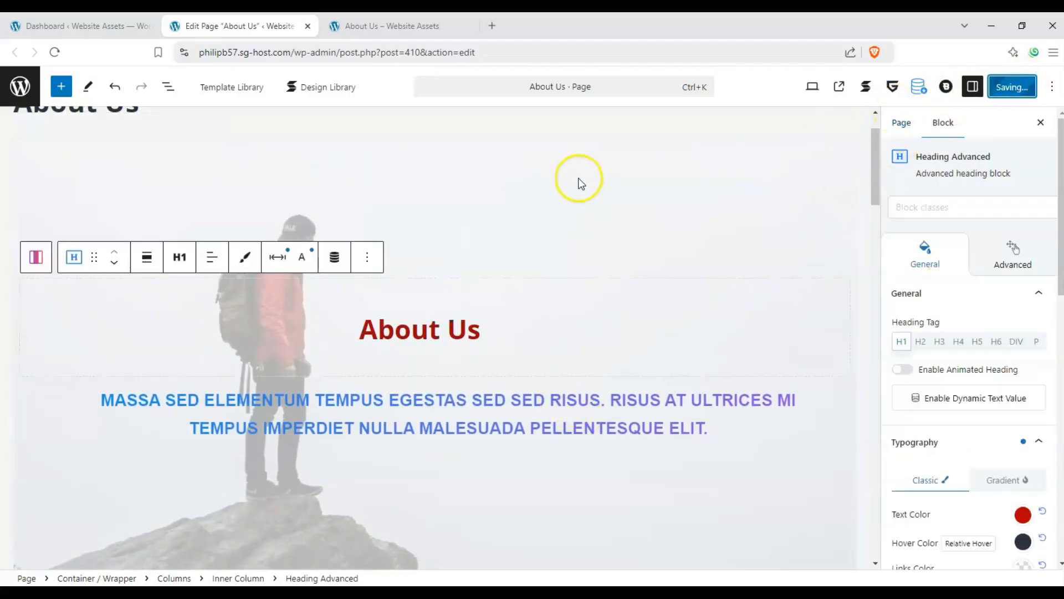
- Reload the live About Us page and check the heading's and text block's styling
{"action": "key", "text": "ctrl+Tab"}
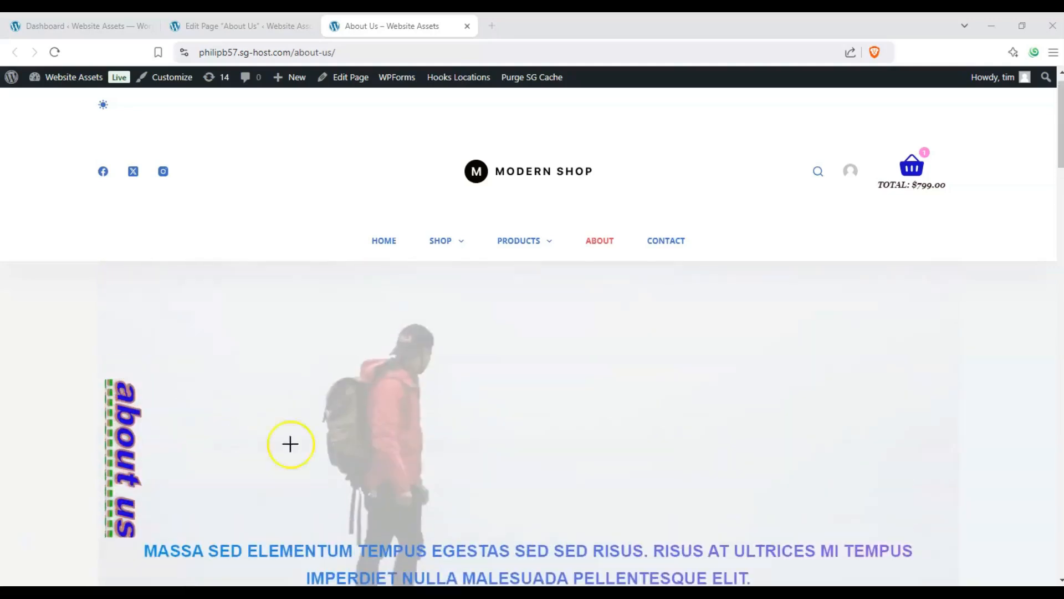
{"action": "left_click", "coordinate": [54, 52]}
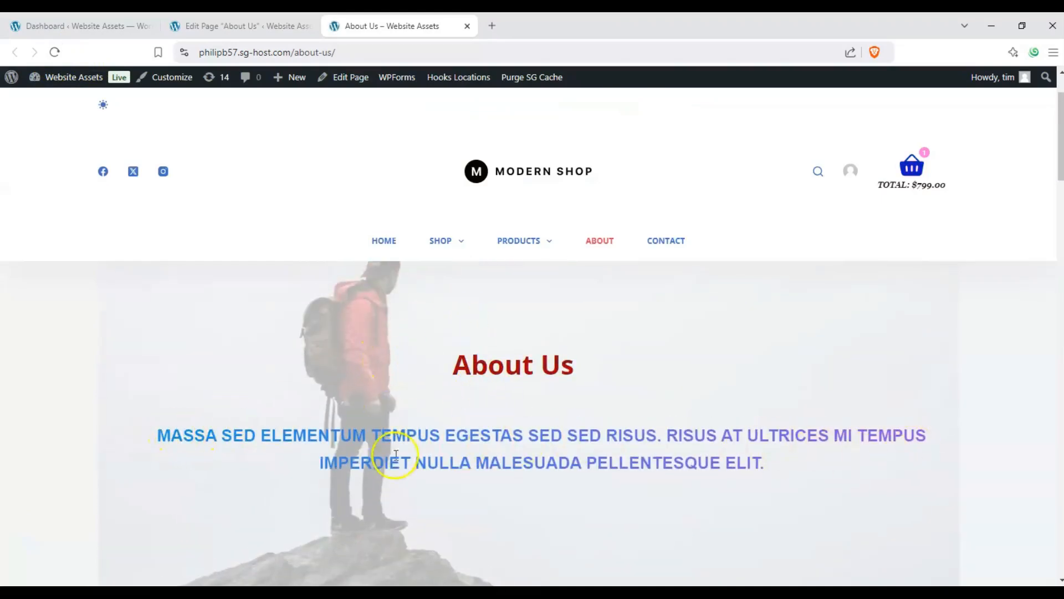
{"action": "scroll", "coordinate": [262, 352], "scroll_direction": "up", "scroll_amount": 1}
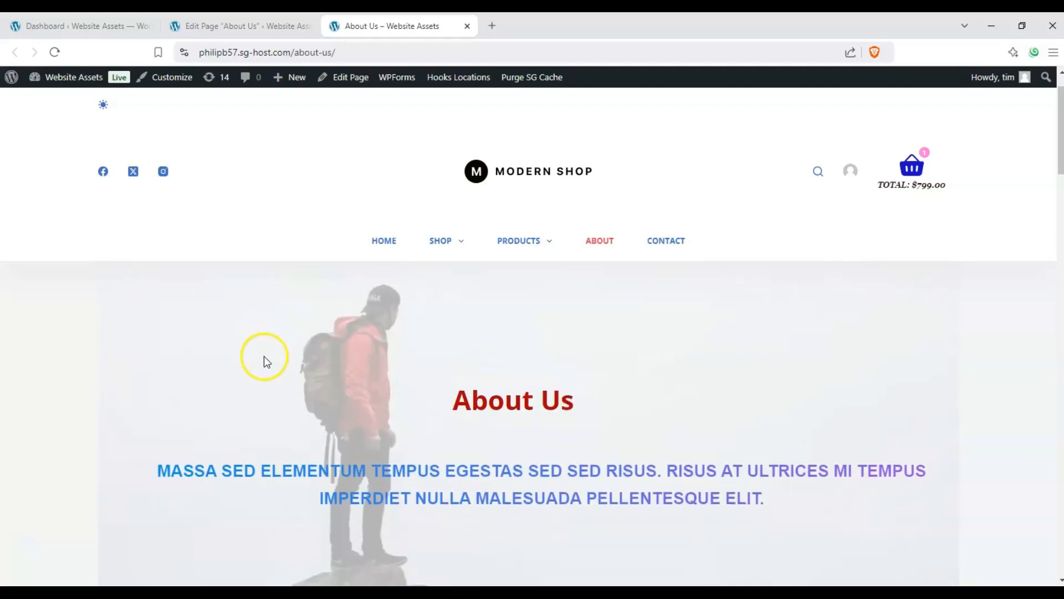
{"action": "scroll", "coordinate": [261, 354], "scroll_direction": "down", "scroll_amount": 1}
{"action": "scroll", "coordinate": [259, 357], "scroll_direction": "down", "scroll_amount": 1}
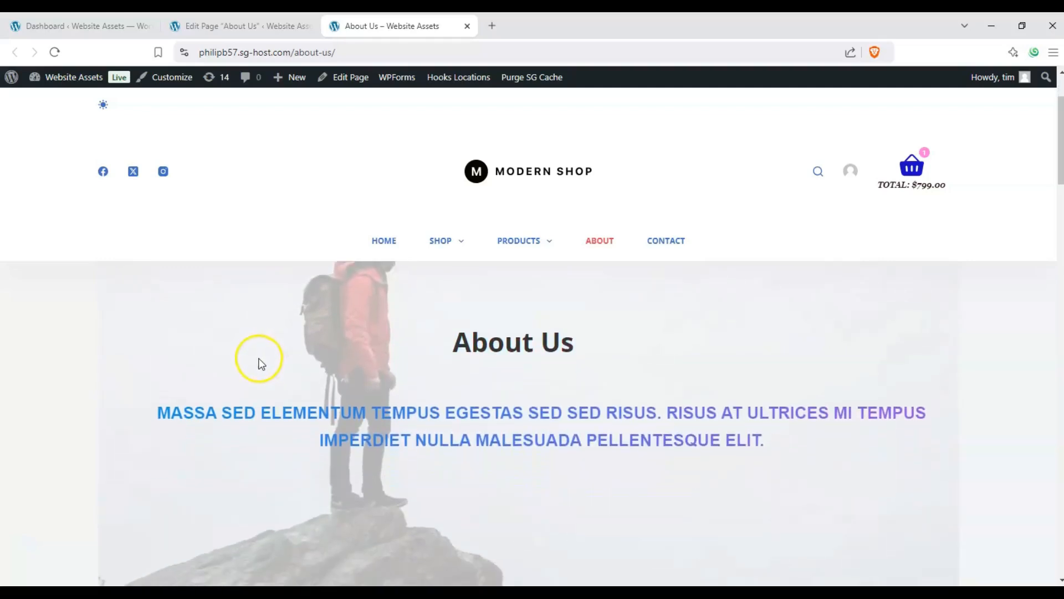
{"action": "scroll", "coordinate": [260, 362], "scroll_direction": "up", "scroll_amount": 1}
{"action": "scroll", "coordinate": [261, 365], "scroll_direction": "down", "scroll_amount": 1}
{"action": "scroll", "coordinate": [263, 367], "scroll_direction": "up", "scroll_amount": 1}
{"action": "scroll", "coordinate": [265, 371], "scroll_direction": "up", "scroll_amount": 1}
{"action": "scroll", "coordinate": [265, 372], "scroll_direction": "down", "scroll_amount": 1}
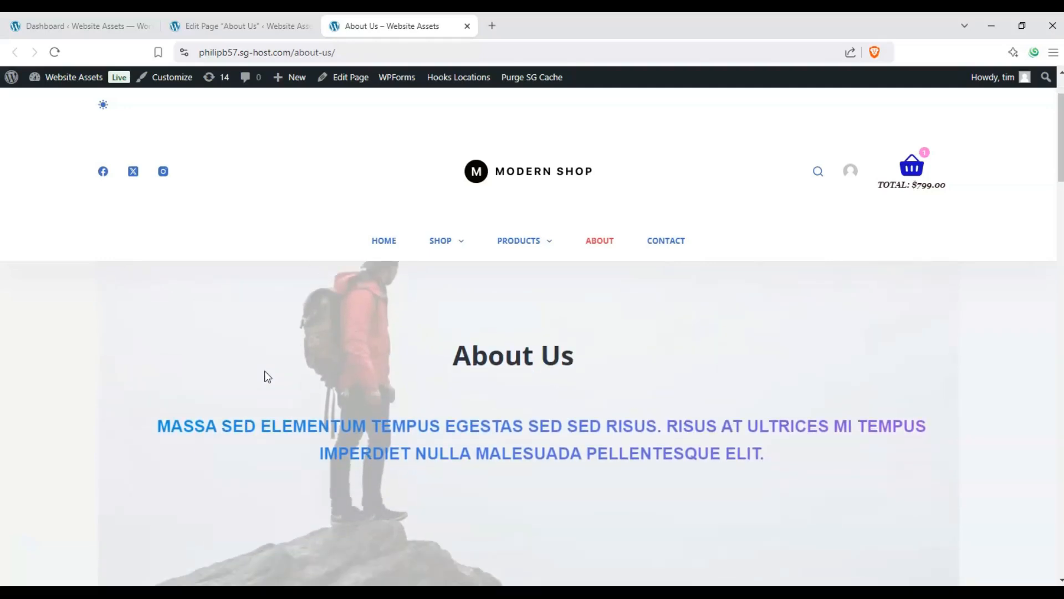
{"action": "scroll", "coordinate": [265, 371], "scroll_direction": "up", "scroll_amount": 1}
{"action": "scroll", "coordinate": [265, 371], "scroll_direction": "down", "scroll_amount": 1}
{"action": "scroll", "coordinate": [265, 371], "scroll_direction": "up", "scroll_amount": 1}
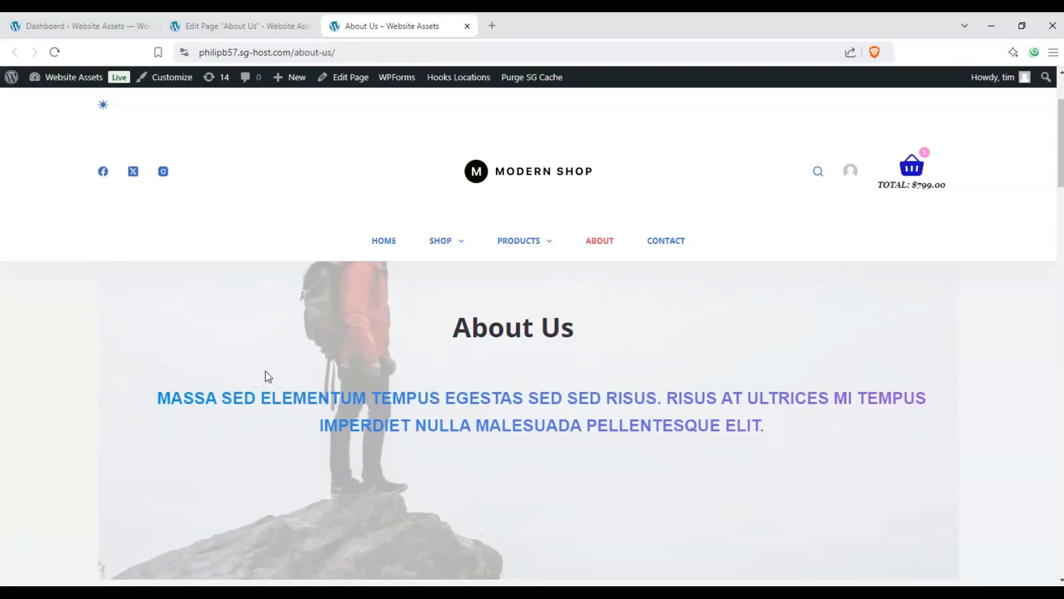
{"action": "scroll", "coordinate": [265, 372], "scroll_direction": "up", "scroll_amount": 1}
{"action": "scroll", "coordinate": [265, 372], "scroll_direction": "up", "scroll_amount": 1}
{"action": "scroll", "coordinate": [265, 371], "scroll_direction": "down", "scroll_amount": 1}
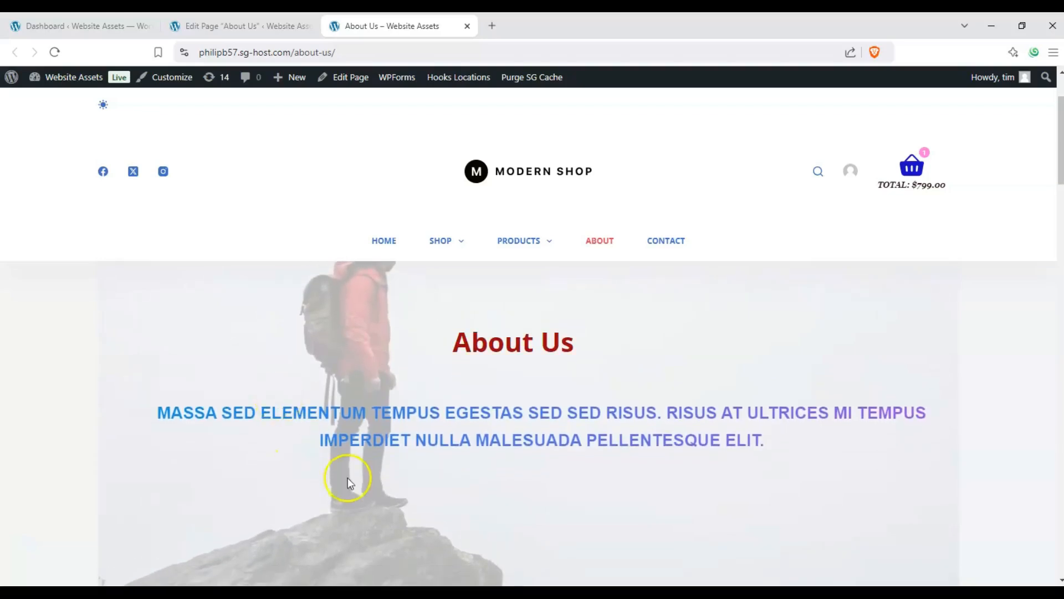
{"action": "scroll", "coordinate": [227, 368], "scroll_direction": "down", "scroll_amount": 1}
{"action": "scroll", "coordinate": [227, 368], "scroll_direction": "up", "scroll_amount": 1}
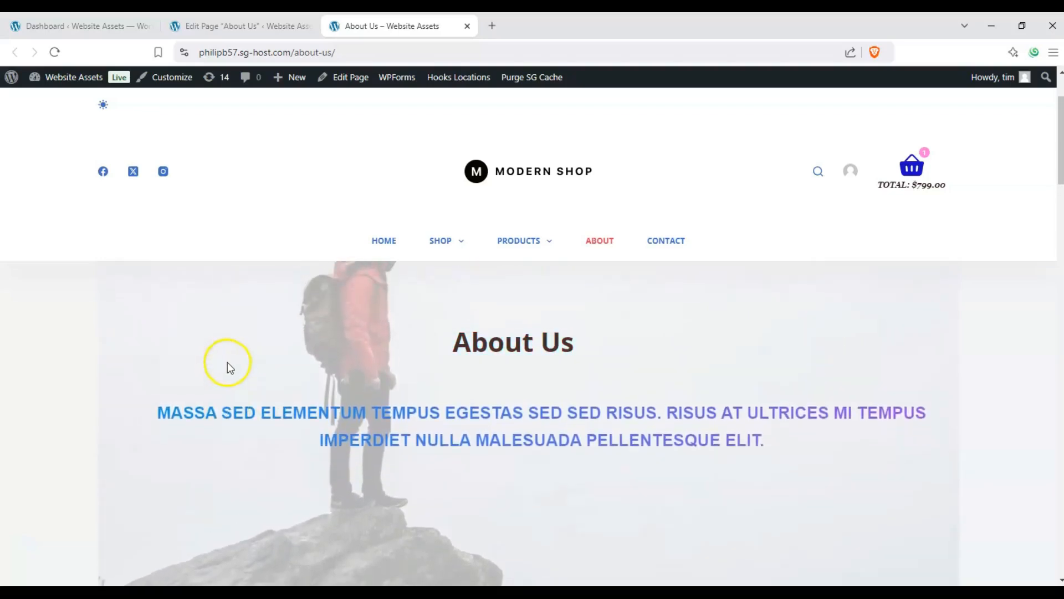
{"action": "scroll", "coordinate": [227, 363], "scroll_direction": "down", "scroll_amount": 1}
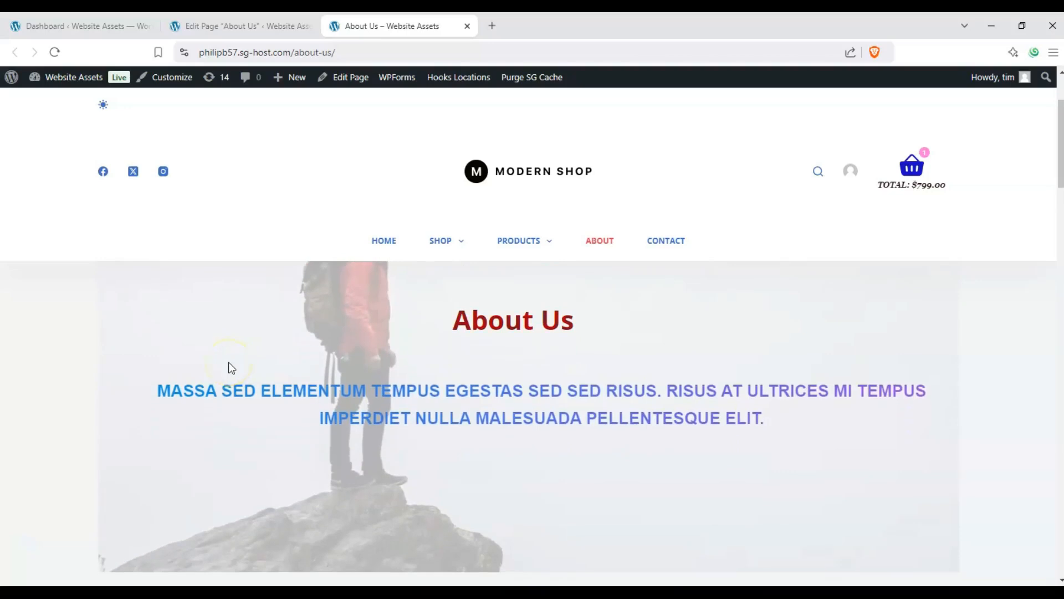
{"action": "scroll", "coordinate": [228, 363], "scroll_direction": "up", "scroll_amount": 1}
{"action": "scroll", "coordinate": [229, 362], "scroll_direction": "down", "scroll_amount": 1}
{"action": "scroll", "coordinate": [229, 362], "scroll_direction": "up", "scroll_amount": 1}
{"action": "scroll", "coordinate": [228, 363], "scroll_direction": "down", "scroll_amount": 1}
{"action": "scroll", "coordinate": [228, 362], "scroll_direction": "up", "scroll_amount": 1}
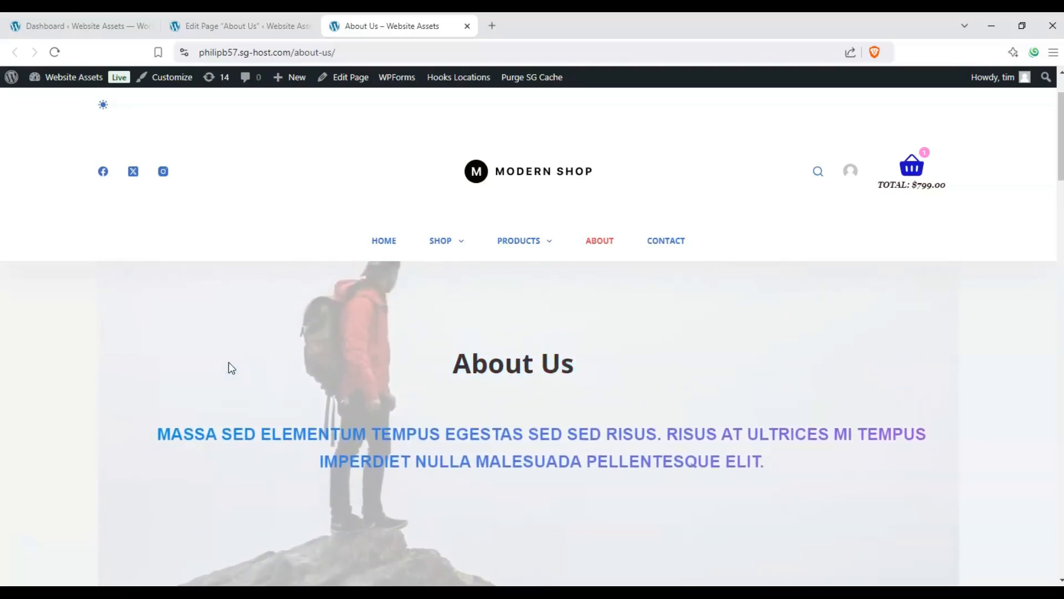
{"action": "scroll", "coordinate": [228, 368], "scroll_direction": "down", "scroll_amount": 2}
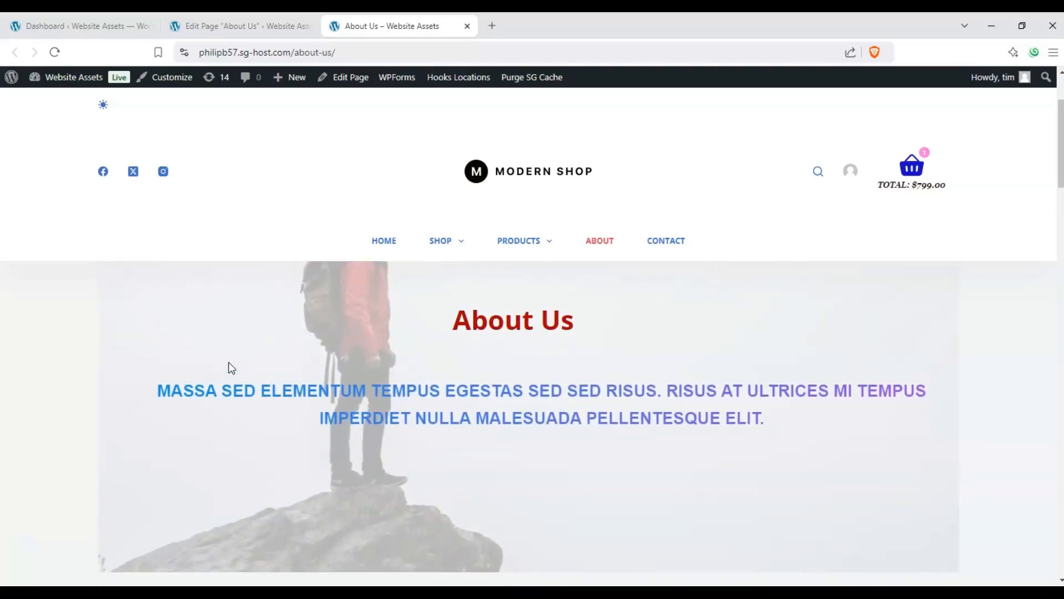